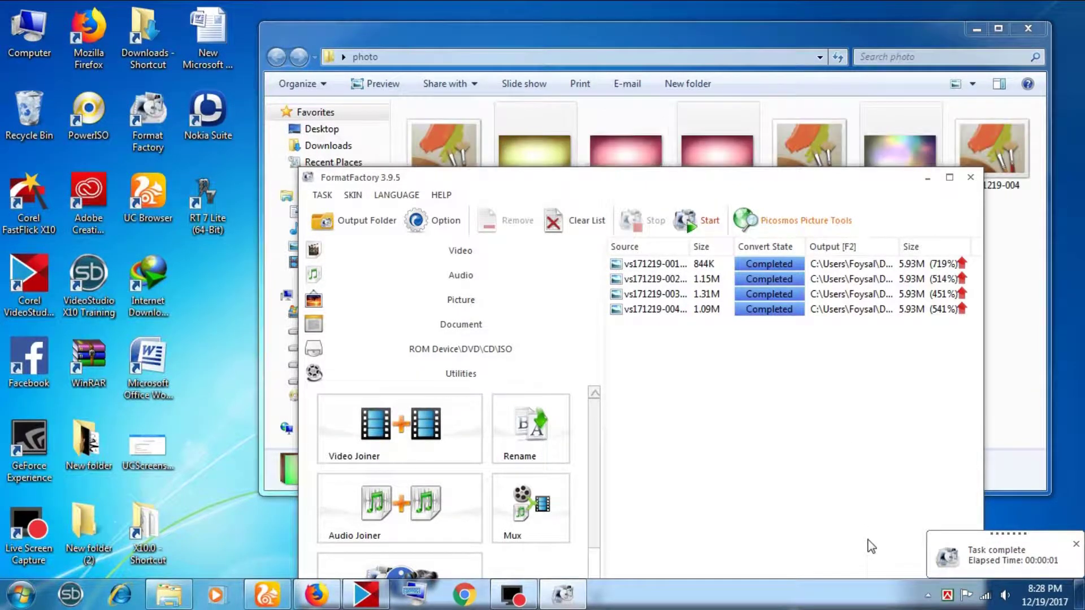
Delete the four selected original images from the photo folder, leaving the converted copies in place.
click(931, 179)
right_click(892, 168)
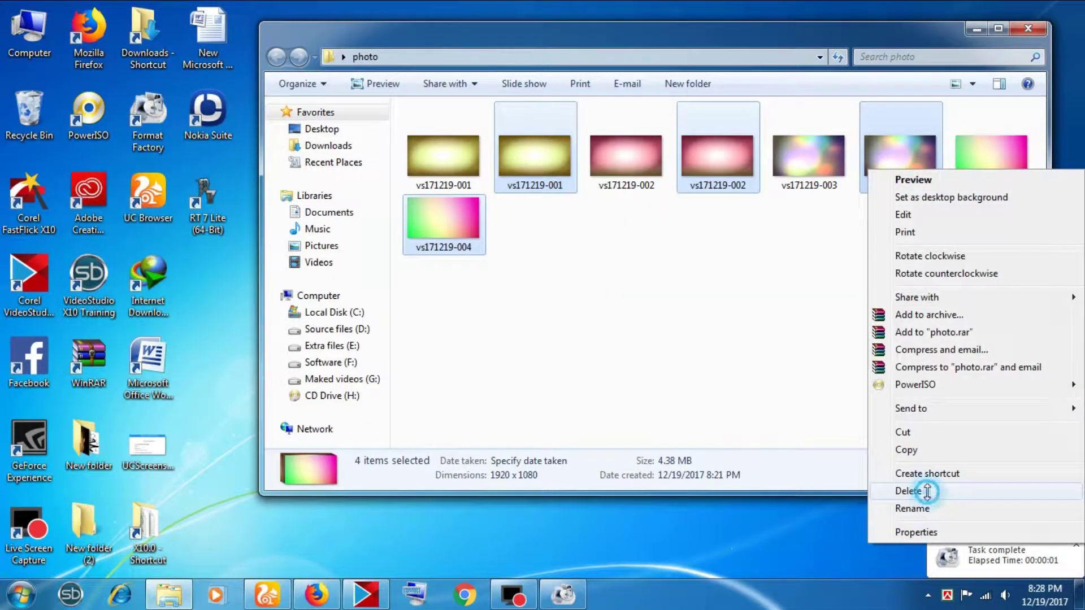
click(927, 491)
click(603, 309)
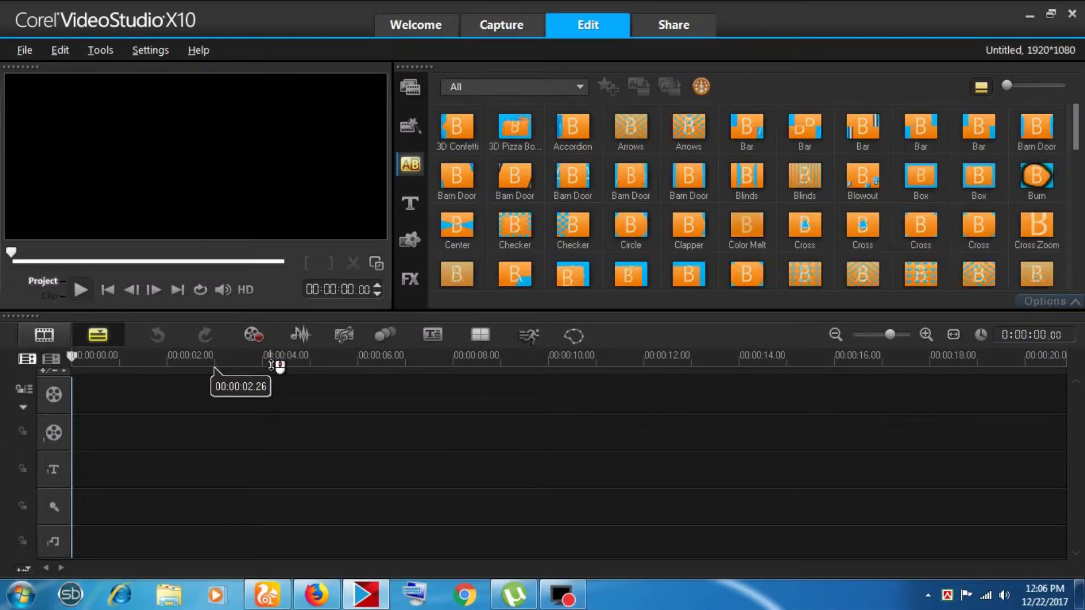
Add the blue (9,13,172) color clip to the start of the main video track.
click(276, 361)
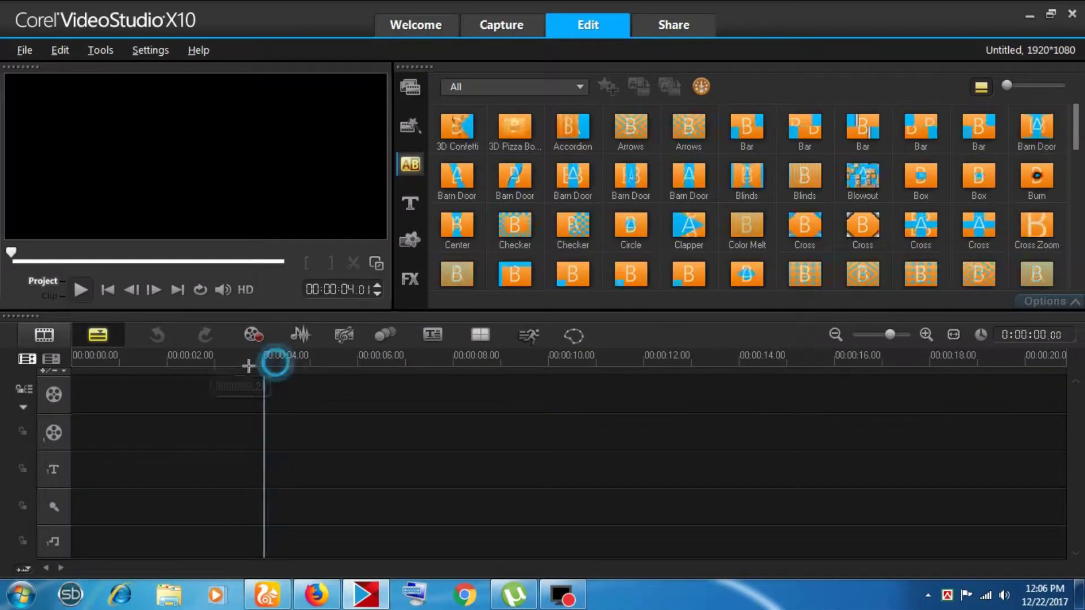
drag(249, 366, 189, 372)
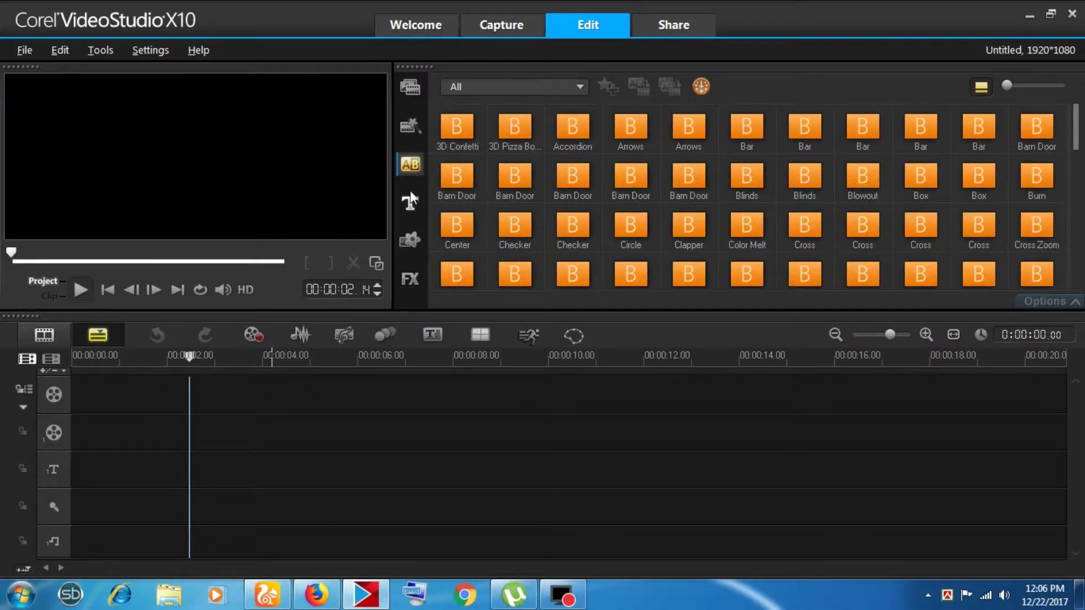
click(413, 241)
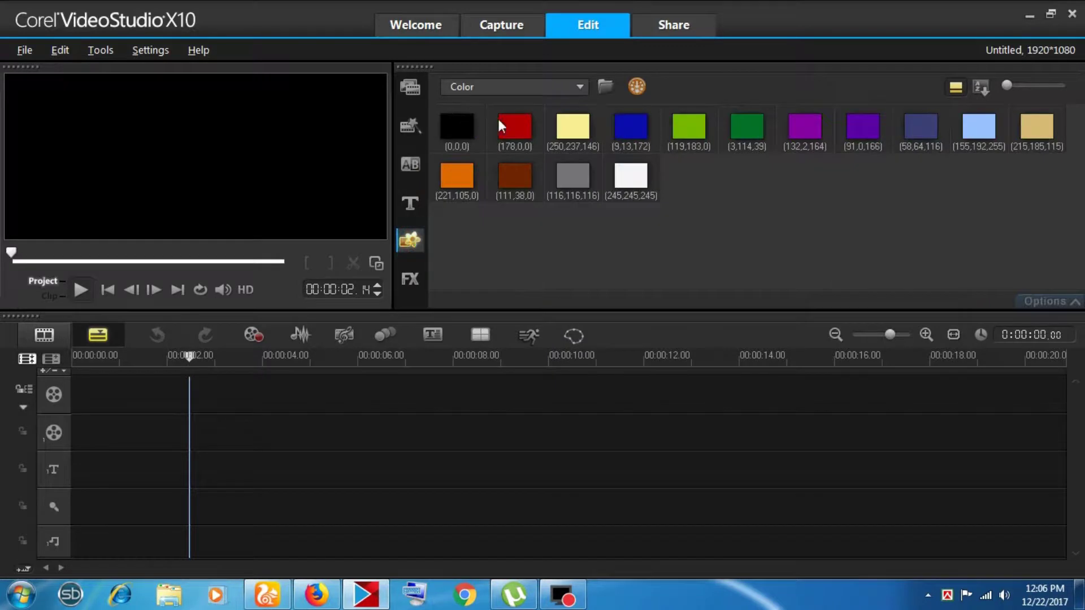
drag(622, 133, 431, 392)
click(373, 356)
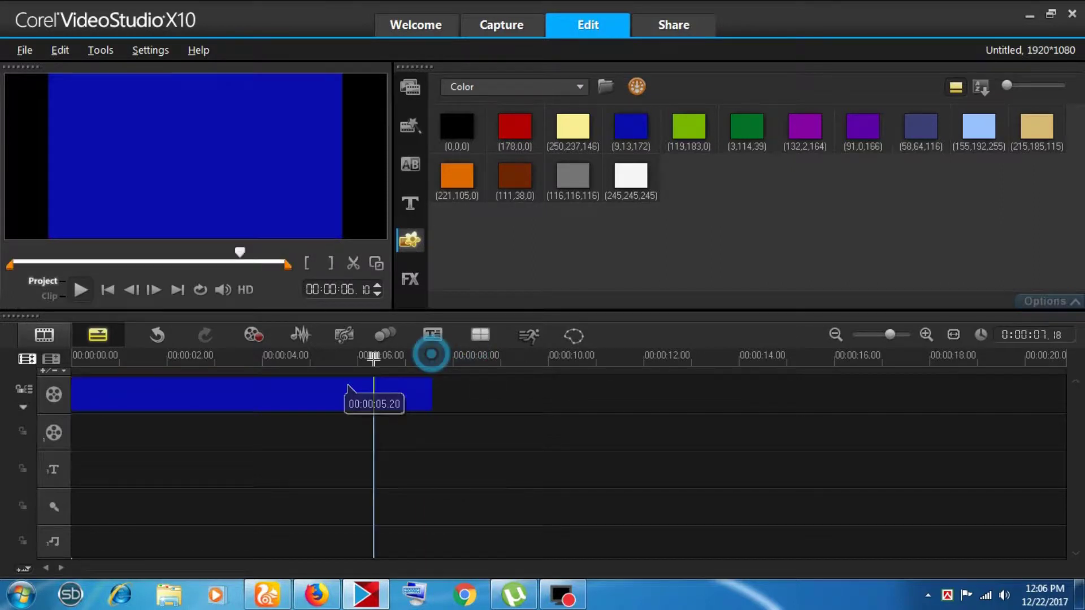
Duplicate the blue color clip and place the copy directly after the original on the video track.
right_click(399, 380)
click(452, 126)
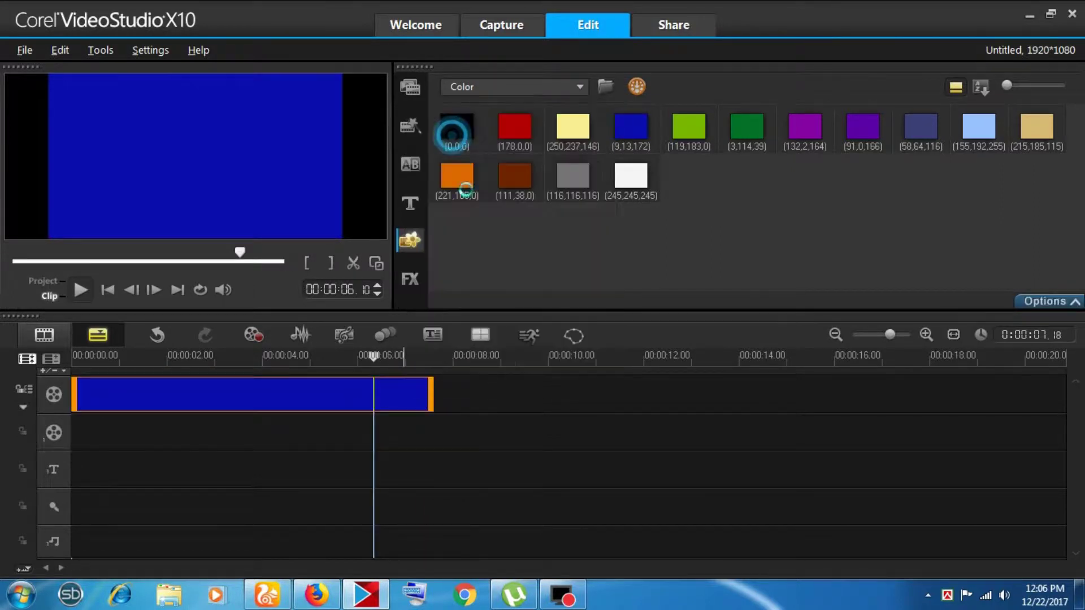
click(440, 390)
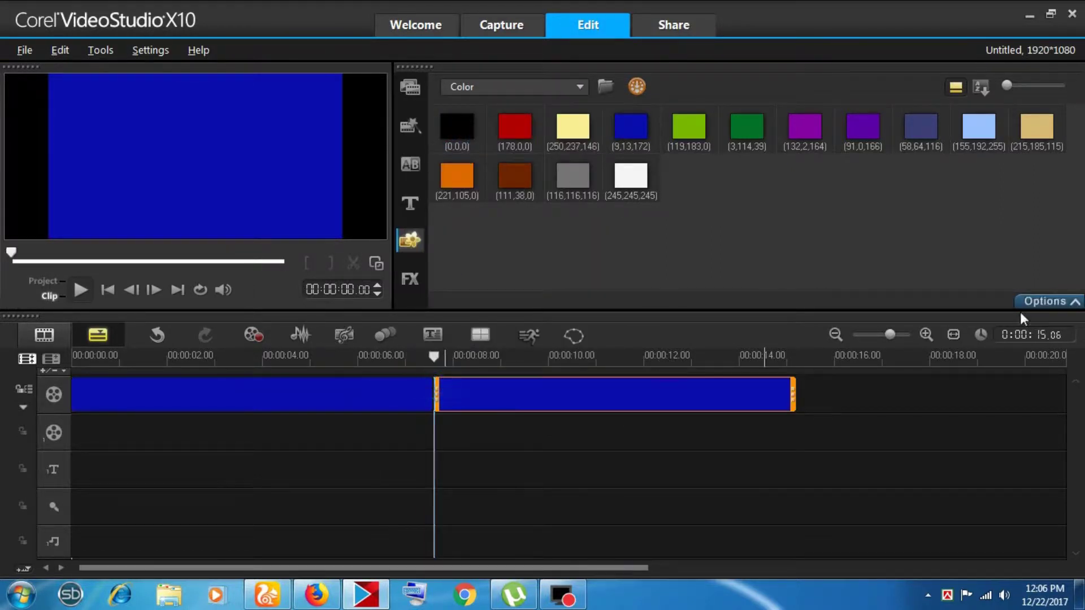
Change the second color clip on the video track to yellow.
click(1074, 301)
click(445, 186)
click(450, 247)
drag(492, 357, 184, 392)
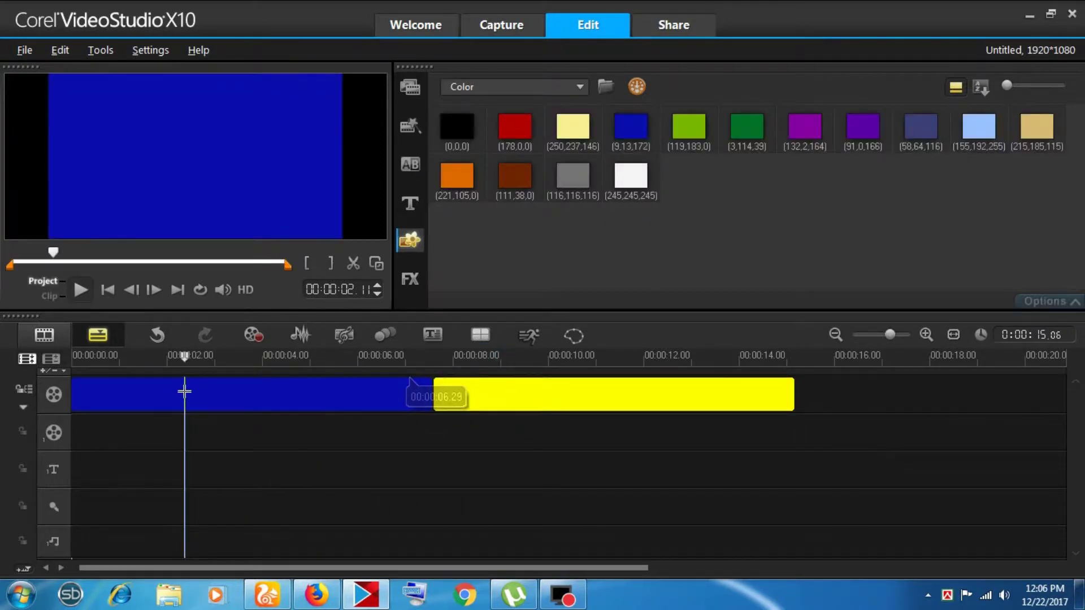
Add a two-tone Lorem ipsum title preset to the overlay track near the start of the blue clip.
click(419, 195)
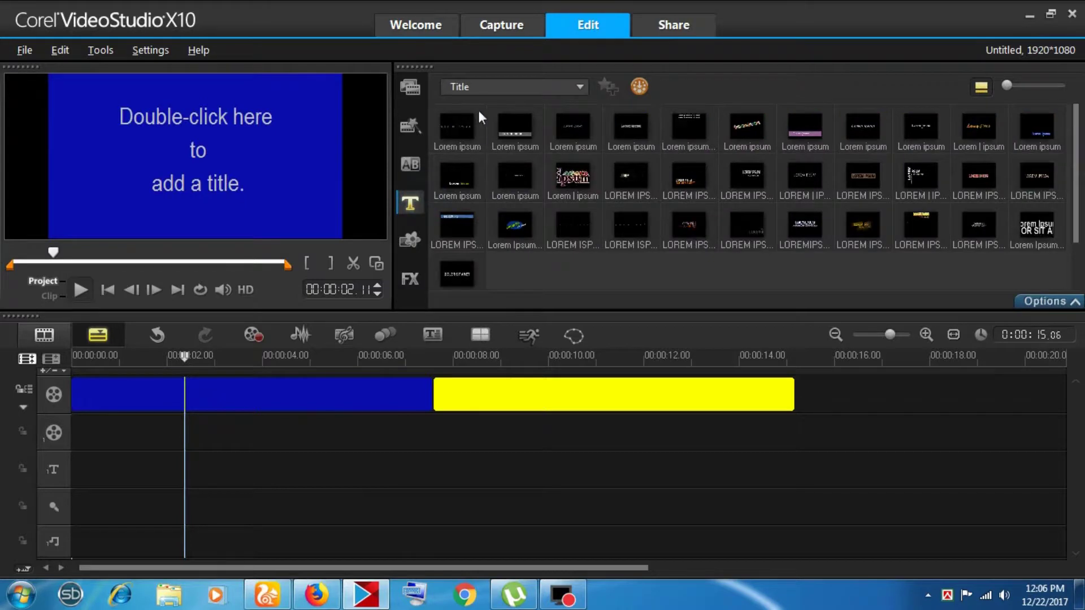
click(476, 86)
click(610, 296)
drag(455, 186, 104, 432)
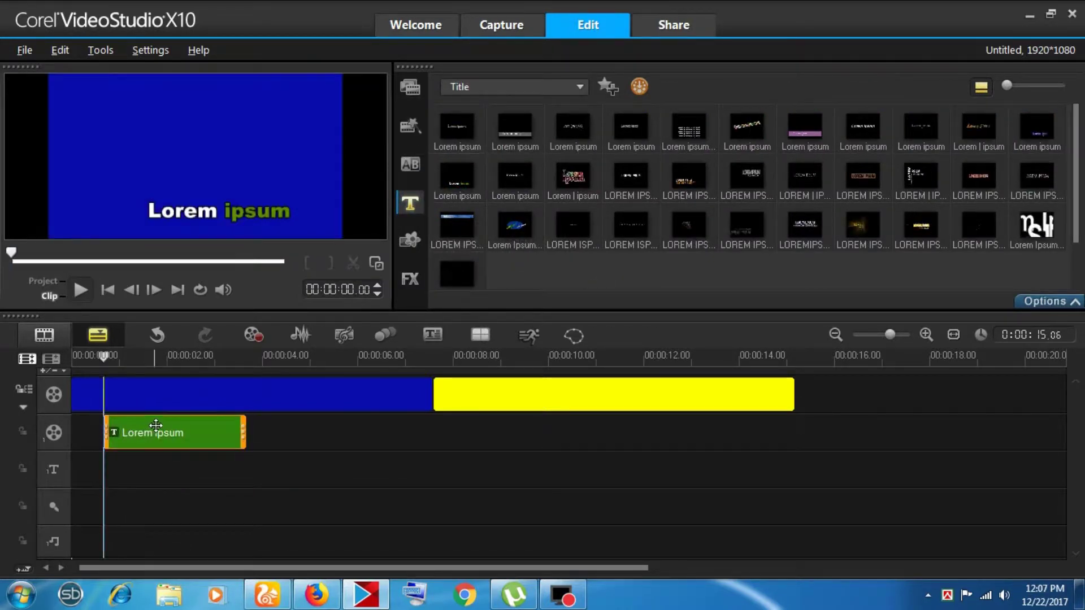
Replace the title text with COREL VIDEO STUDIO on two lines and extend the title clip to 0:00:05.02.
double_click(287, 215)
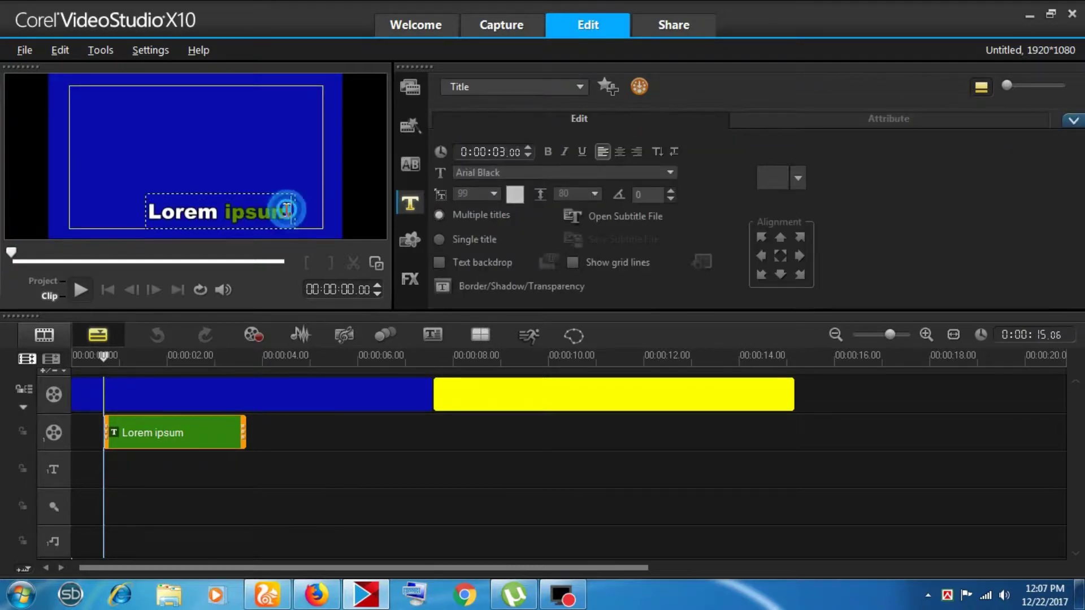
drag(292, 212, 2, 228)
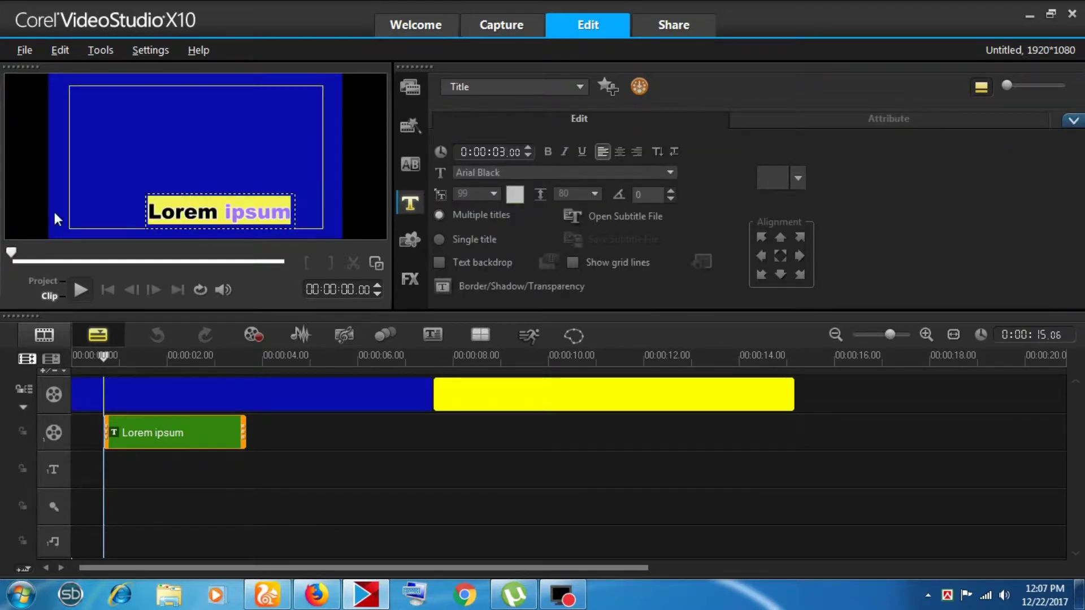
text(COREL VIDEO STUDIO)
click(270, 168)
click(304, 152)
key(Return)
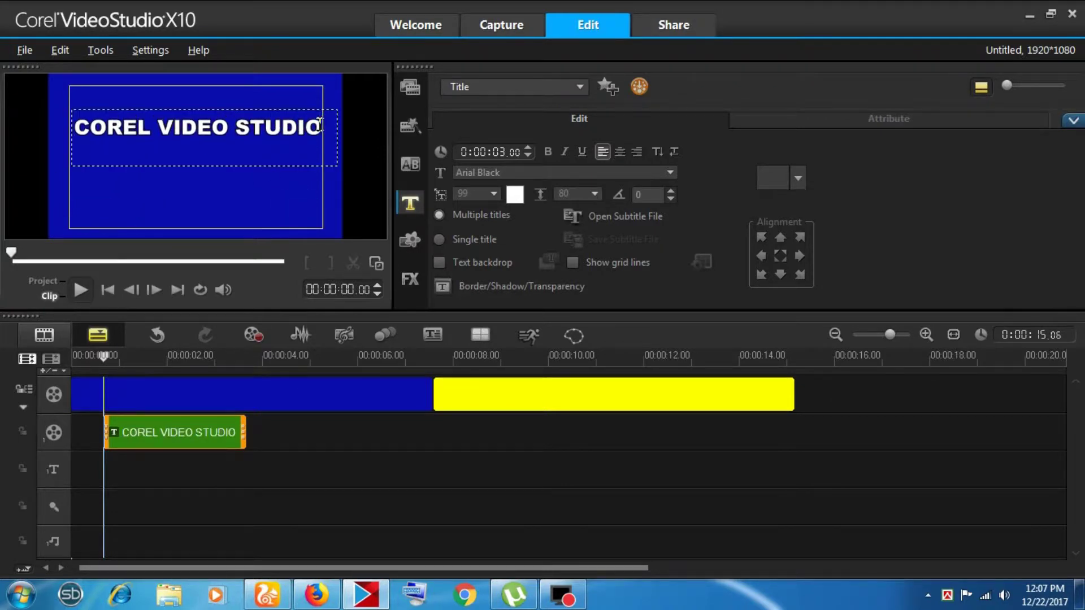
text(COREL VIDEO STUDIO)
click(244, 207)
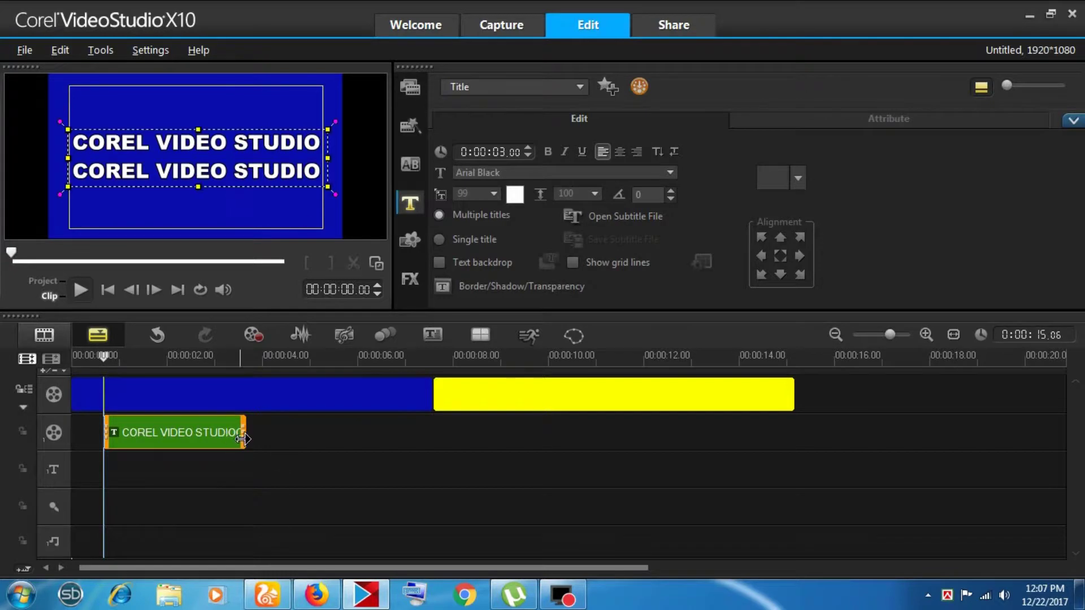
drag(245, 439, 343, 439)
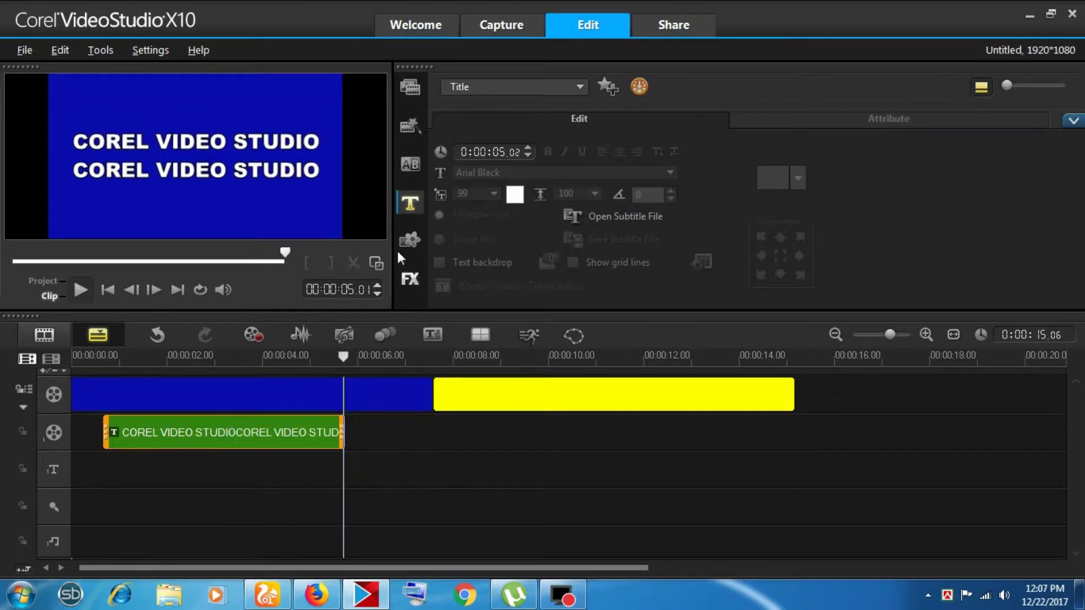
Add the MaskA transition to the start of the title clip and set its duration to 2 seconds.
click(411, 163)
scroll(1078, 154, down, 1)
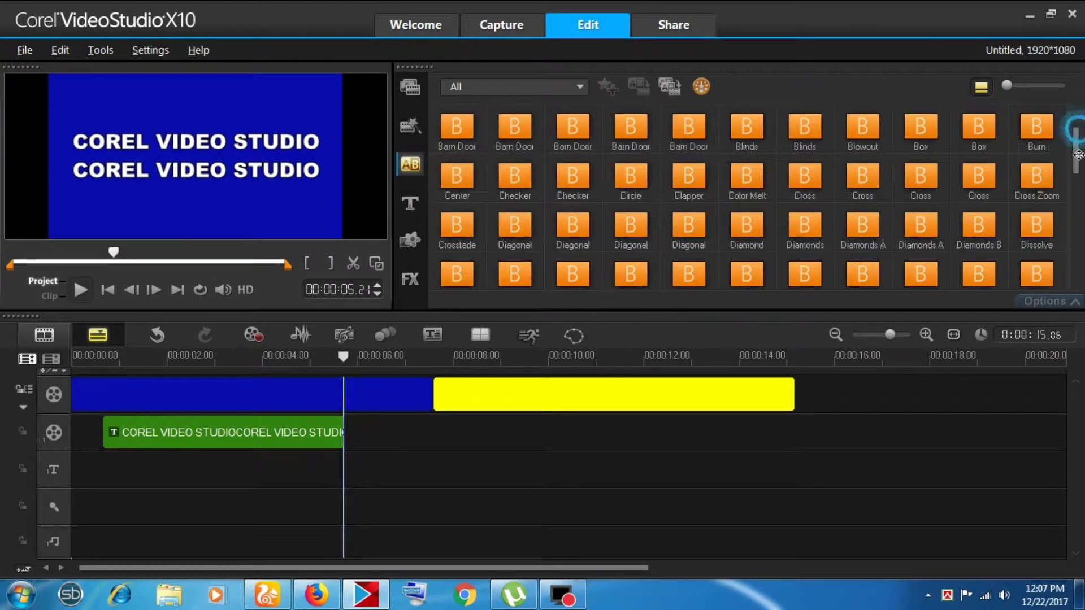
scroll(1077, 154, down, 5)
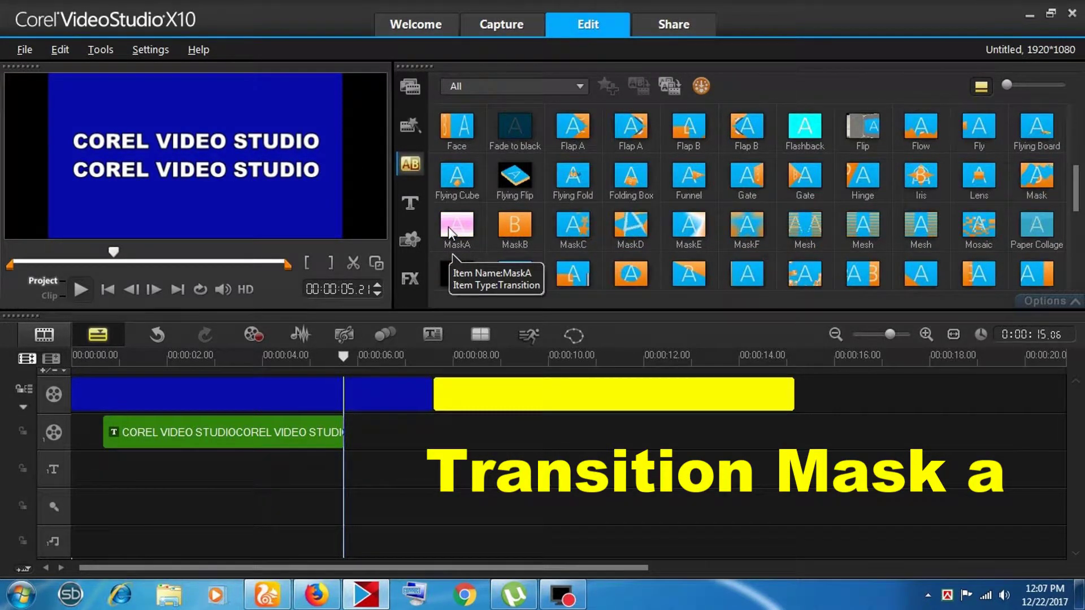
drag(450, 232, 116, 434)
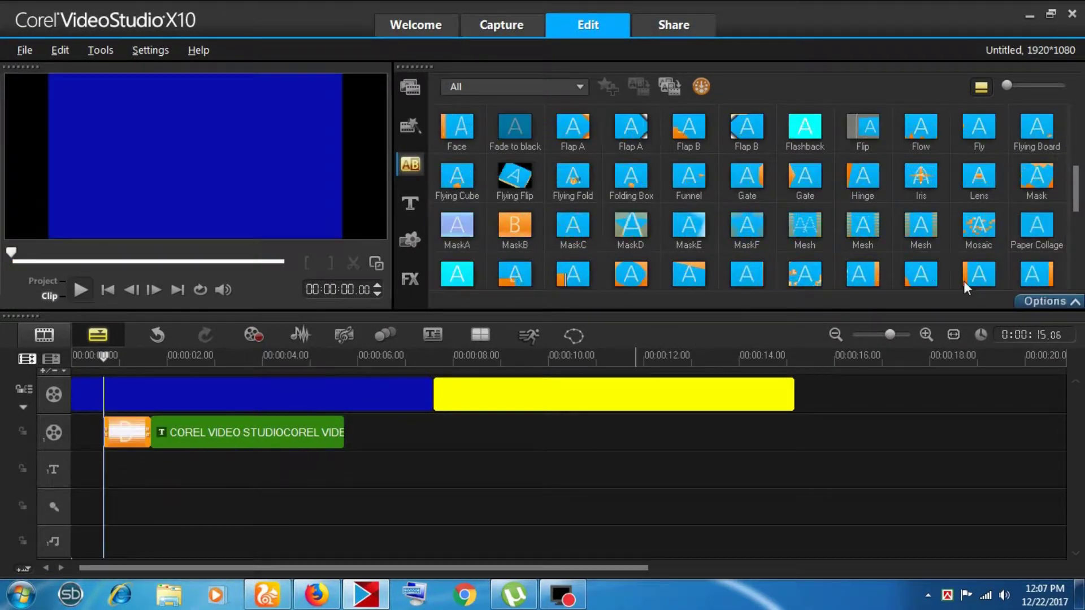
click(1044, 301)
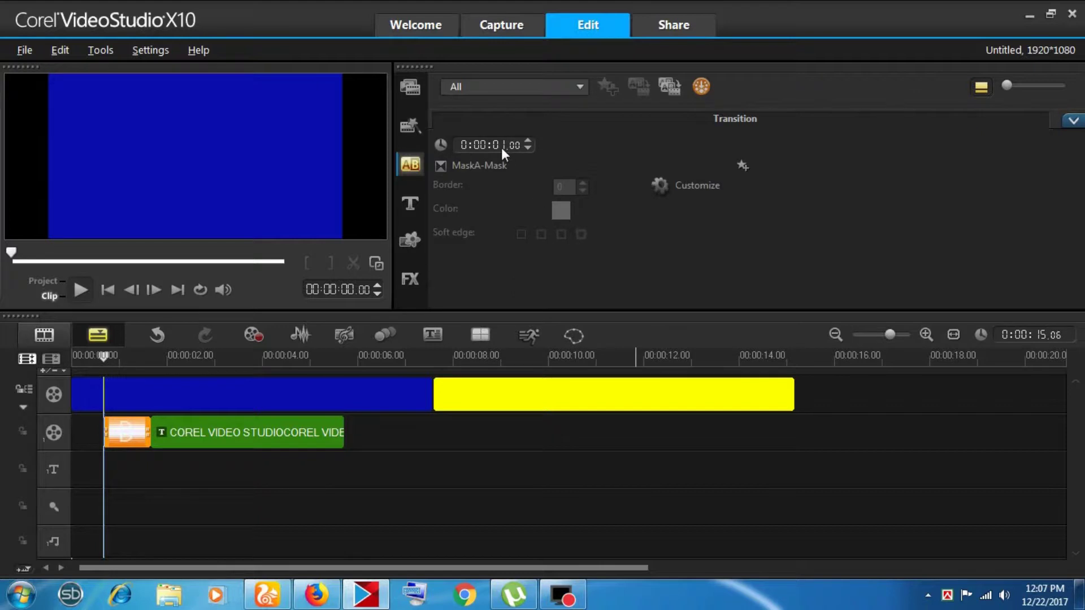
click(528, 141)
Customize the opening MaskA transition with Middle flash off and the vs171219-004 image as its mask.
click(698, 186)
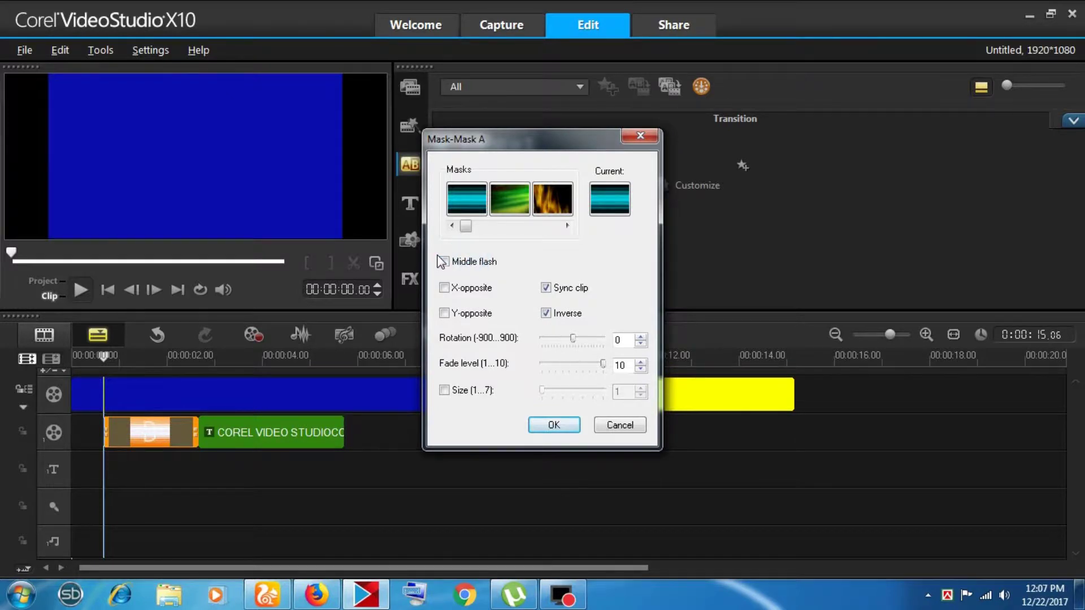
click(621, 197)
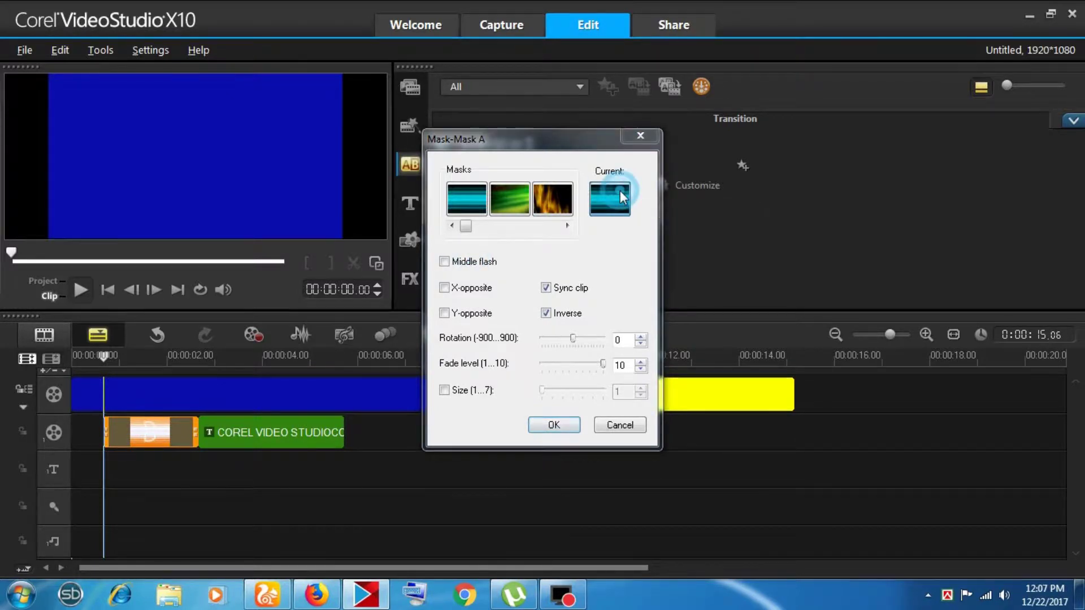
click(673, 191)
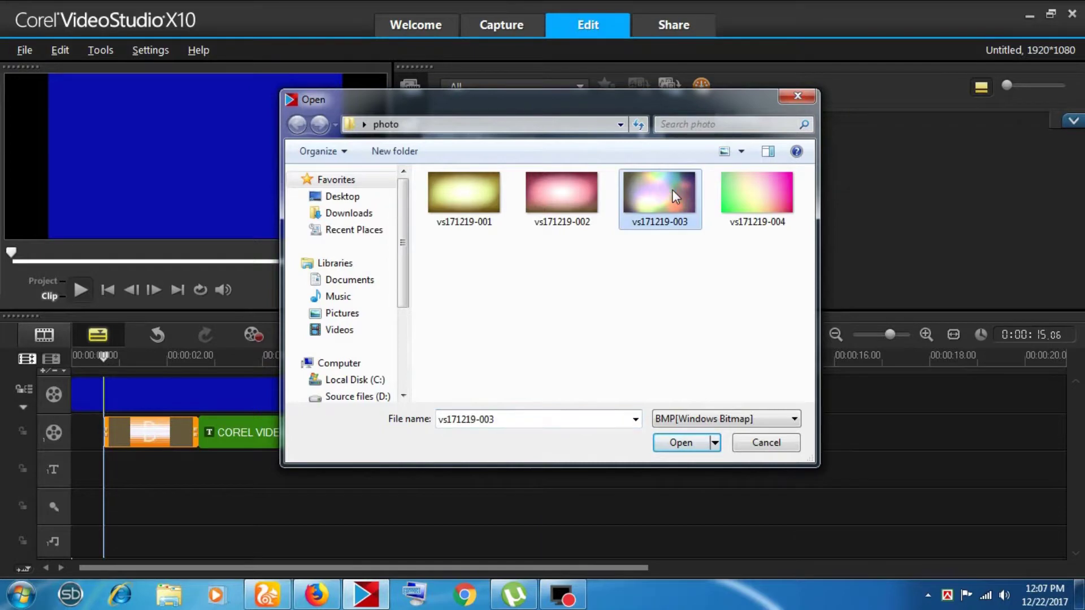
click(771, 195)
click(681, 442)
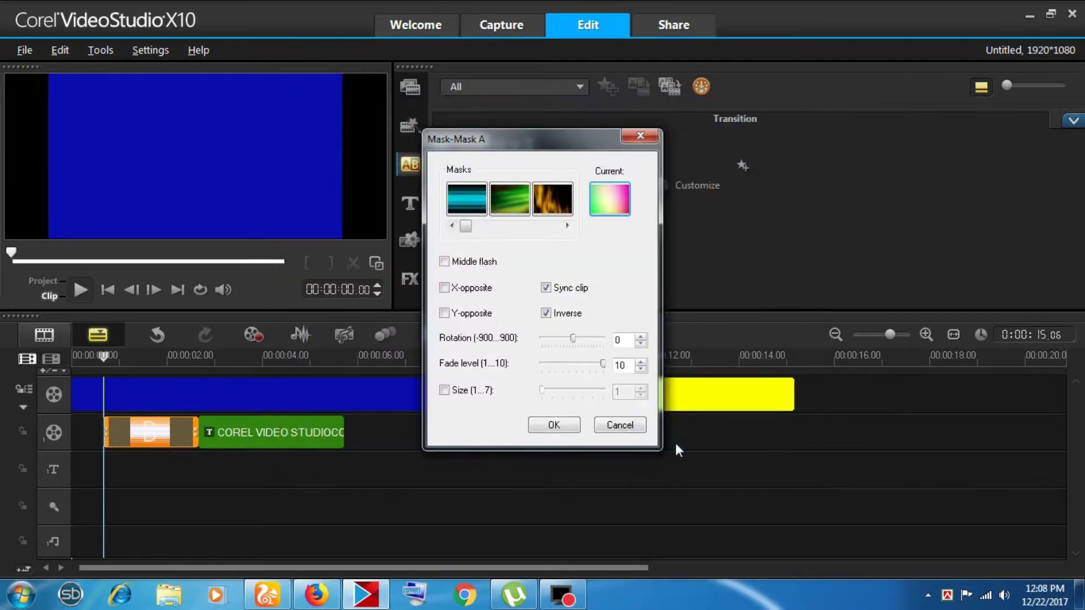
click(551, 423)
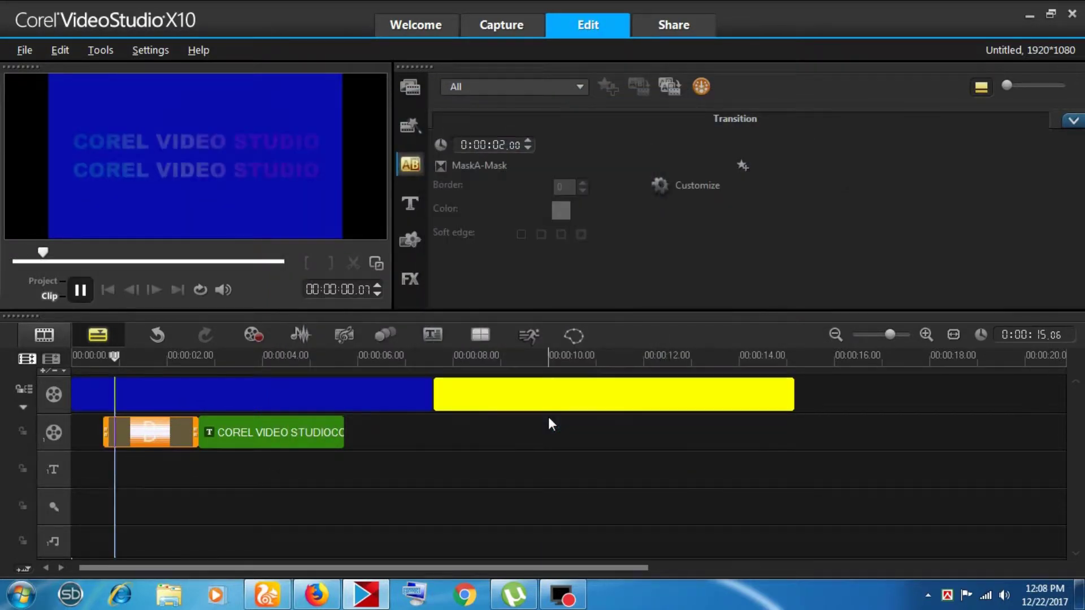
Preview the opening transition and add a MaskA transition to the end of the title clip.
click(223, 360)
click(116, 359)
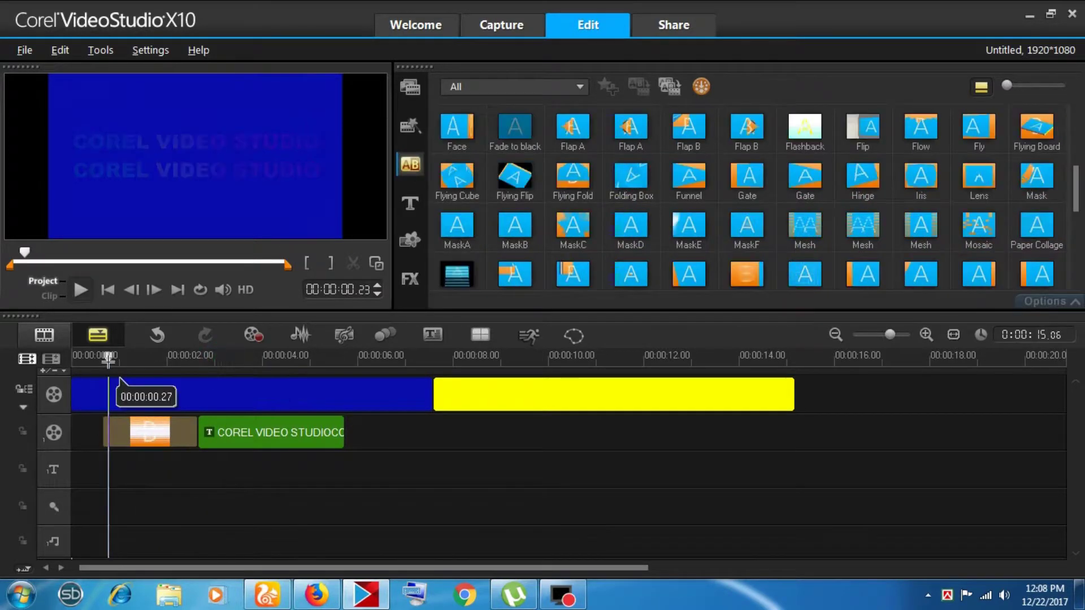
drag(151, 361, 203, 368)
drag(456, 226, 324, 423)
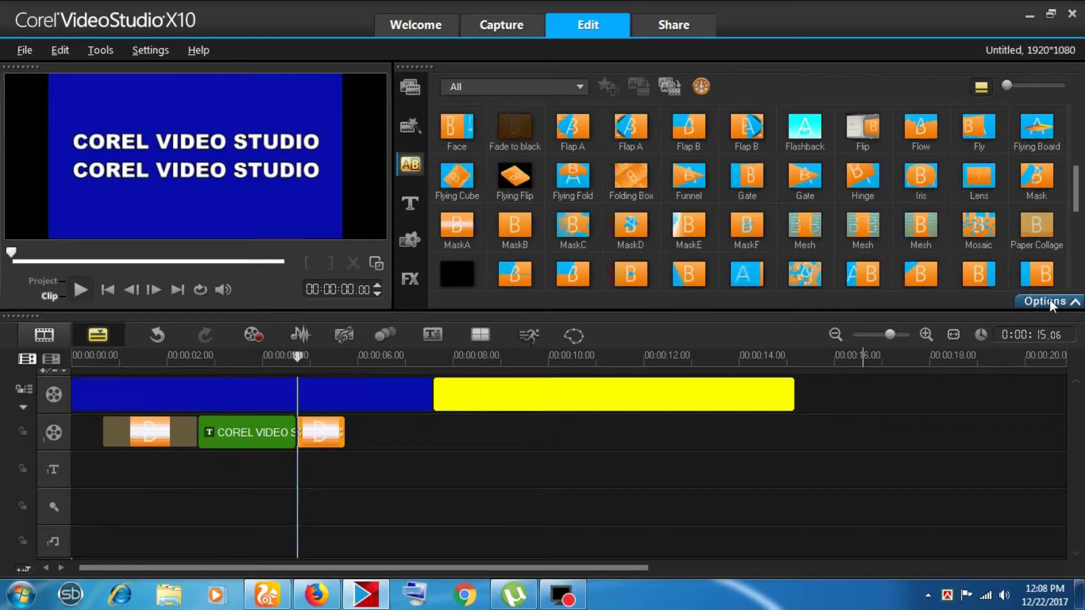
Customize the closing MaskA transition with the flame mask, X-opposite and Y-opposite on, and Middle flash and Inverse off.
click(1049, 299)
click(676, 185)
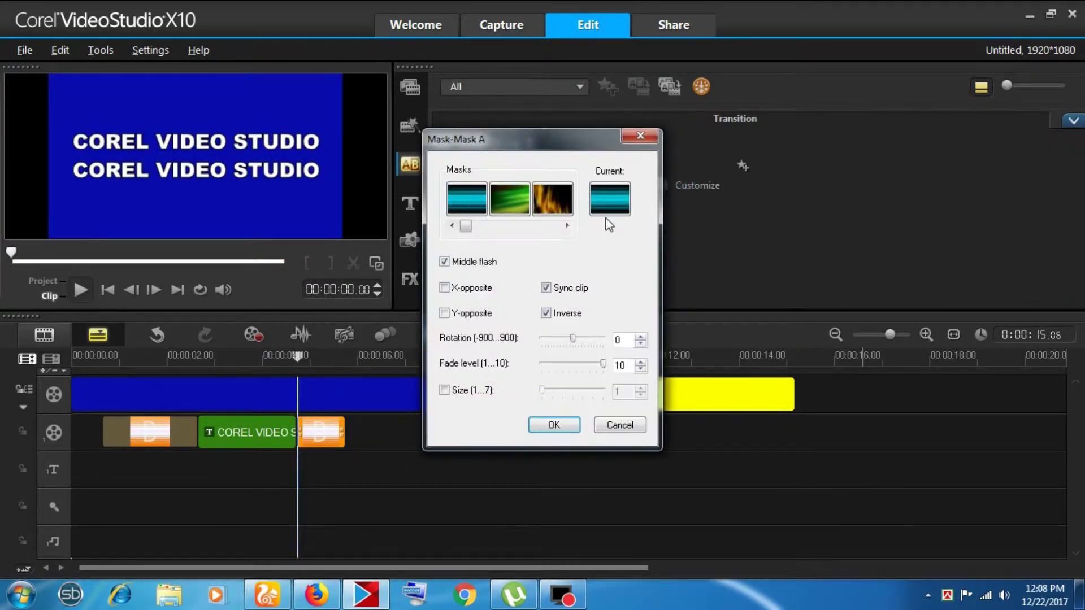
click(551, 207)
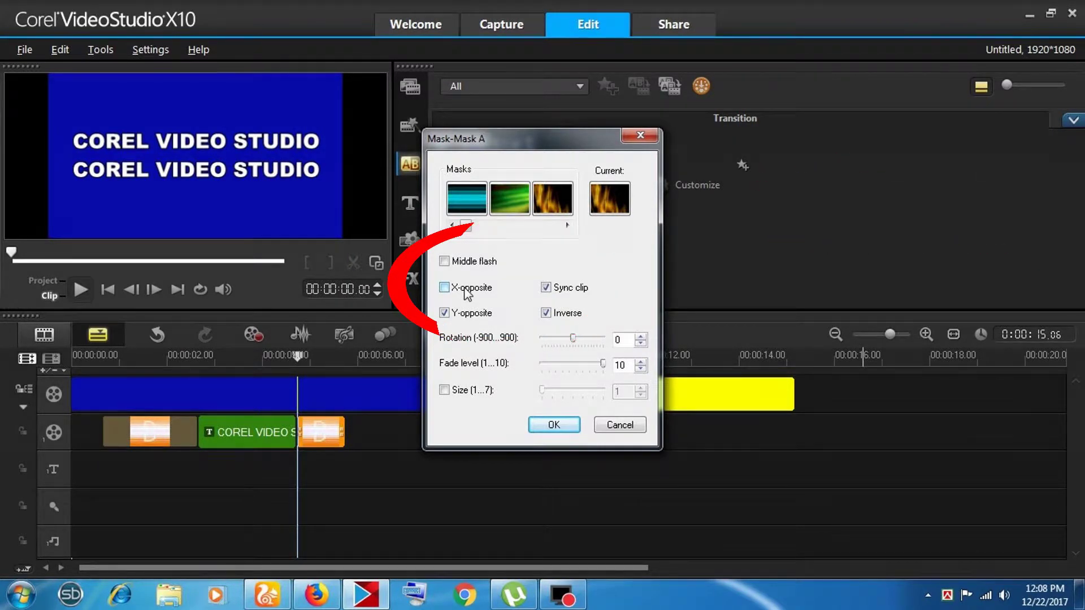
click(466, 289)
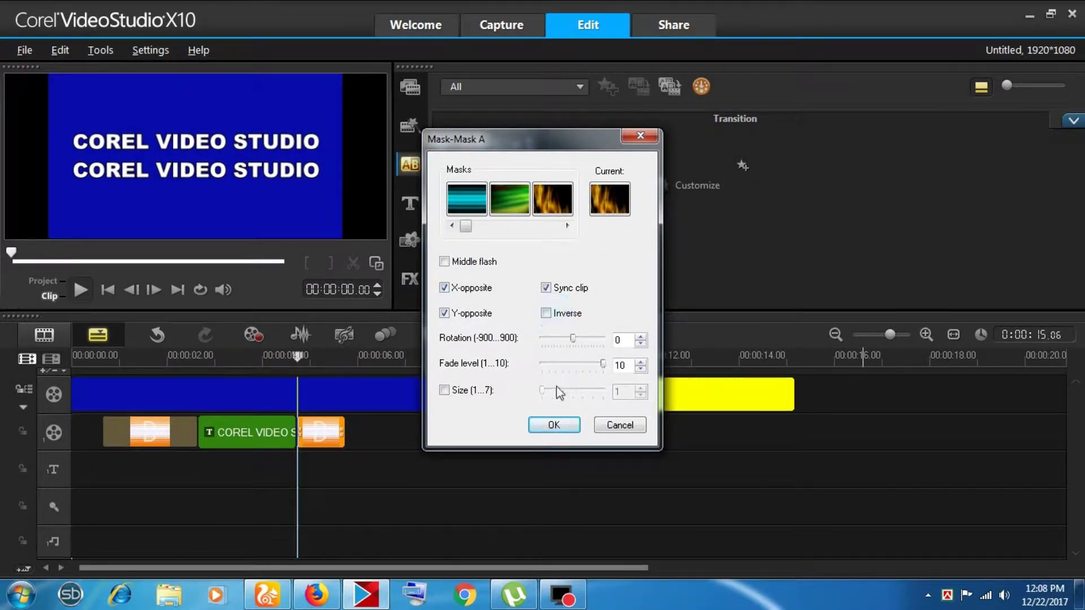
click(554, 425)
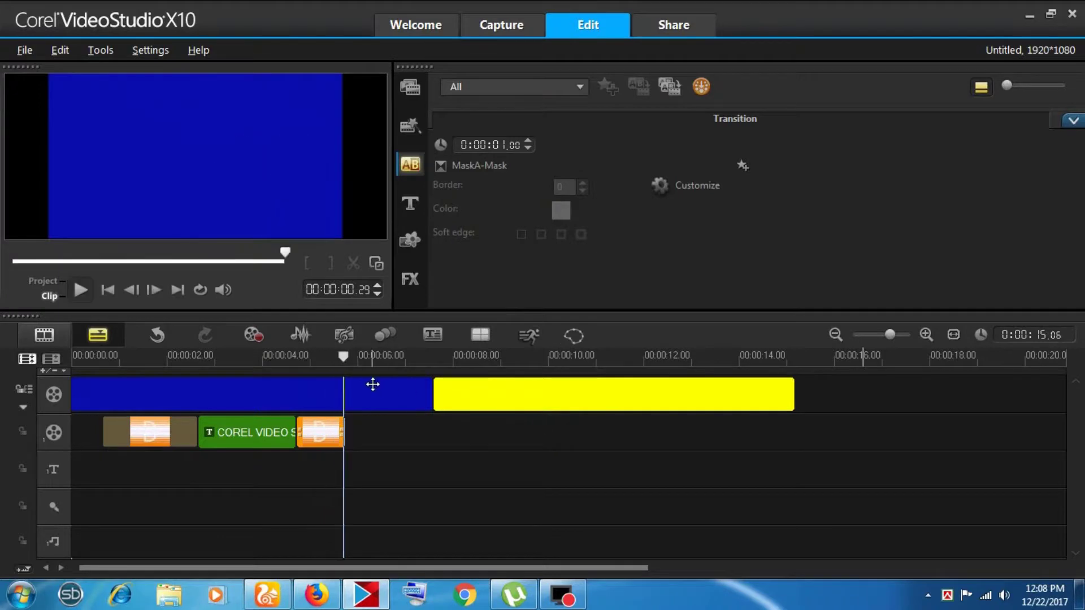
Set the closing MaskA transition's duration to 2 seconds.
drag(377, 364, 321, 364)
click(321, 432)
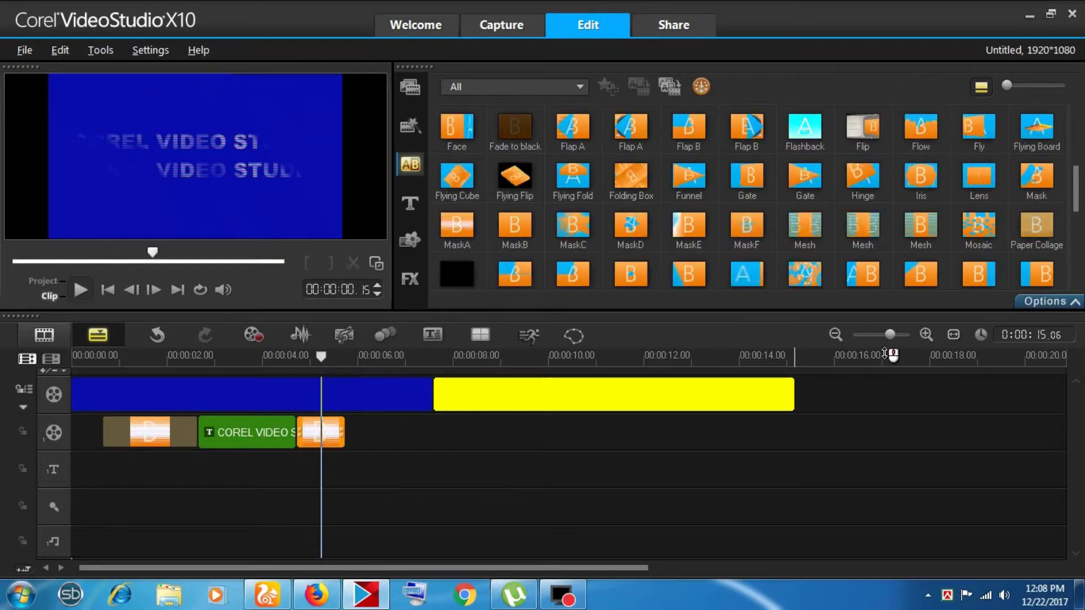
click(1024, 304)
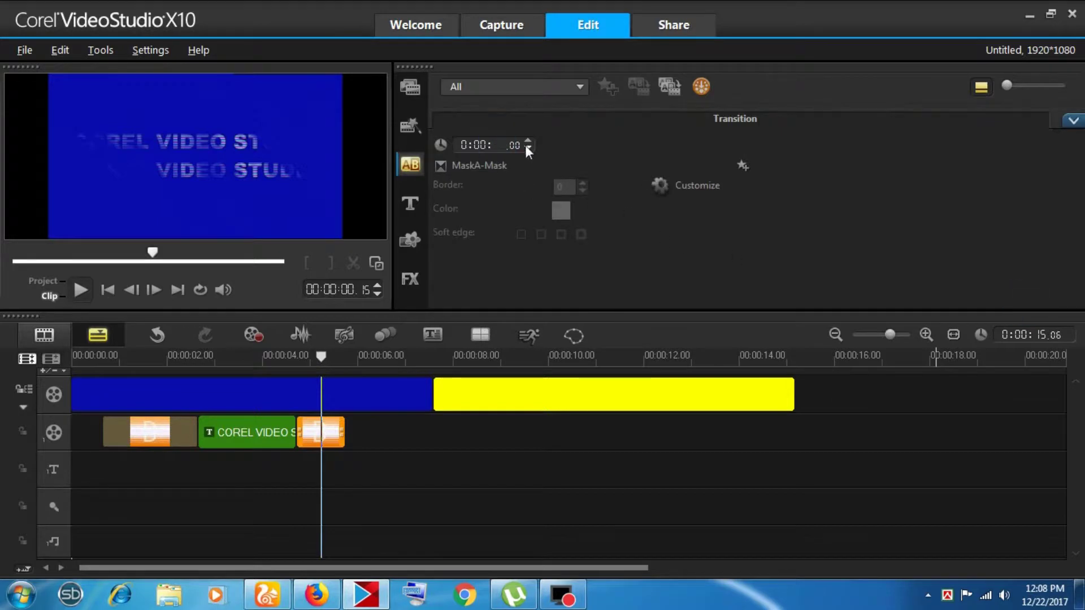
click(509, 145)
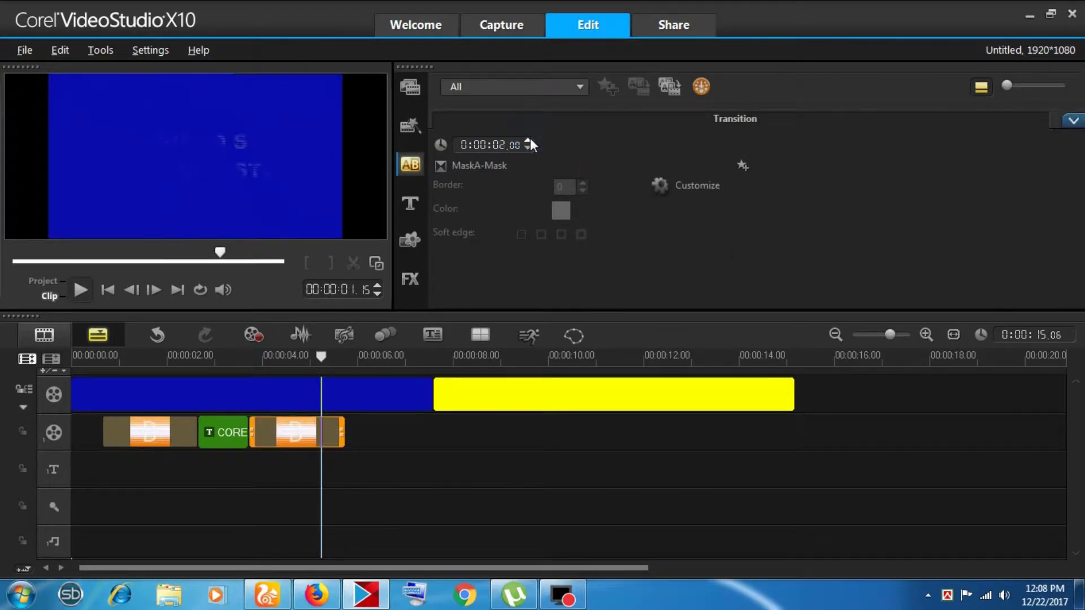
Extend the end of the title clip on the overlay track by about 1 second.
click(266, 392)
click(410, 203)
drag(344, 432, 390, 435)
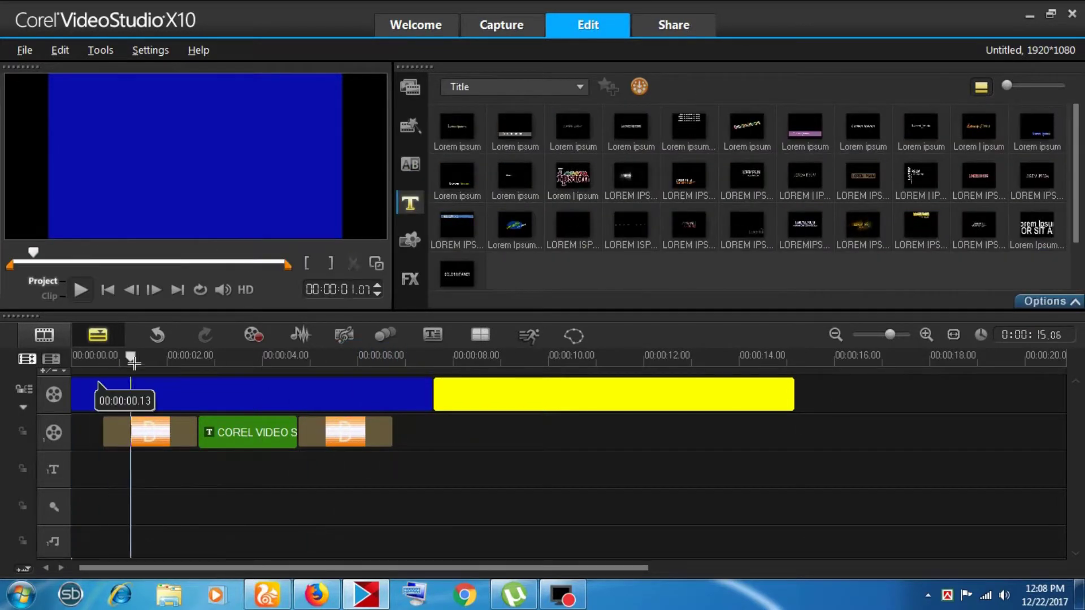
Duplicate the title clip with its transitions on the overlay track, placing the copy under the yellow background at about 8 seconds.
right_click(254, 441)
click(277, 121)
click(471, 429)
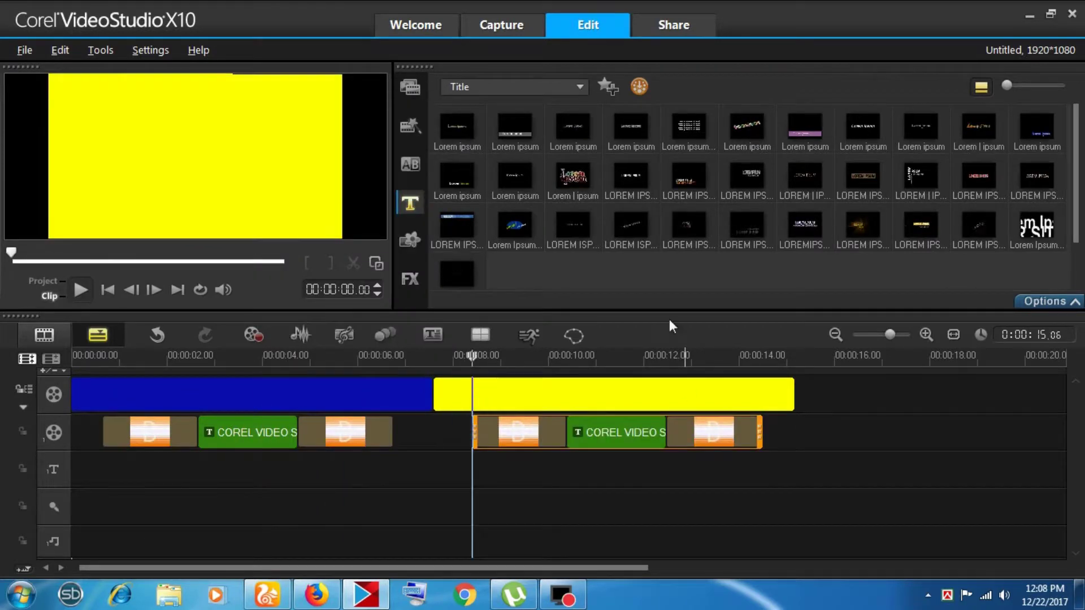
click(601, 456)
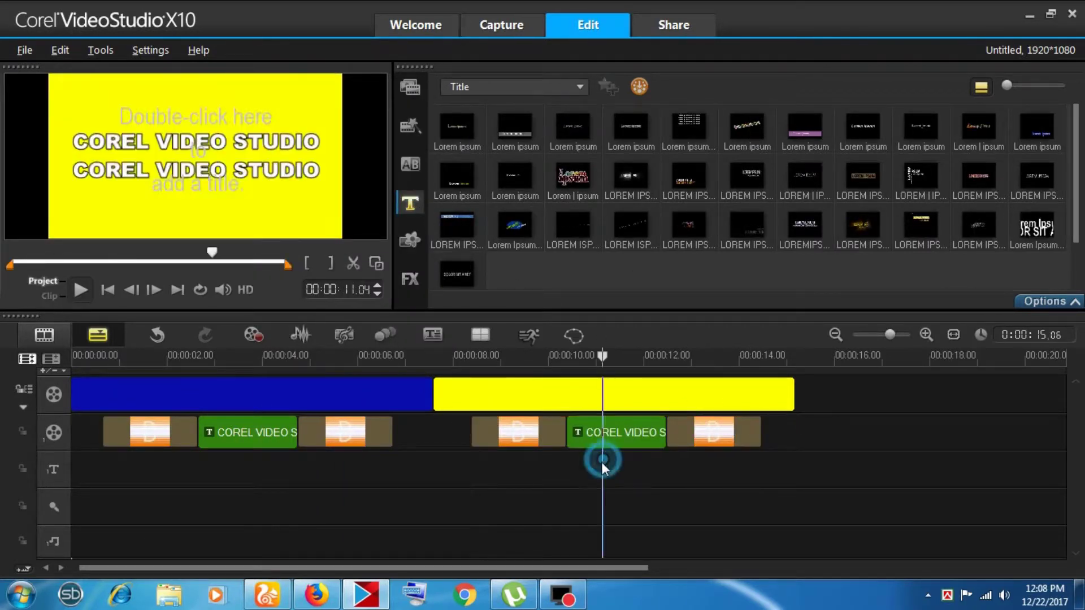
Customize the copied title's opening MaskA transition with the image vs171219-001 as its mask.
click(515, 431)
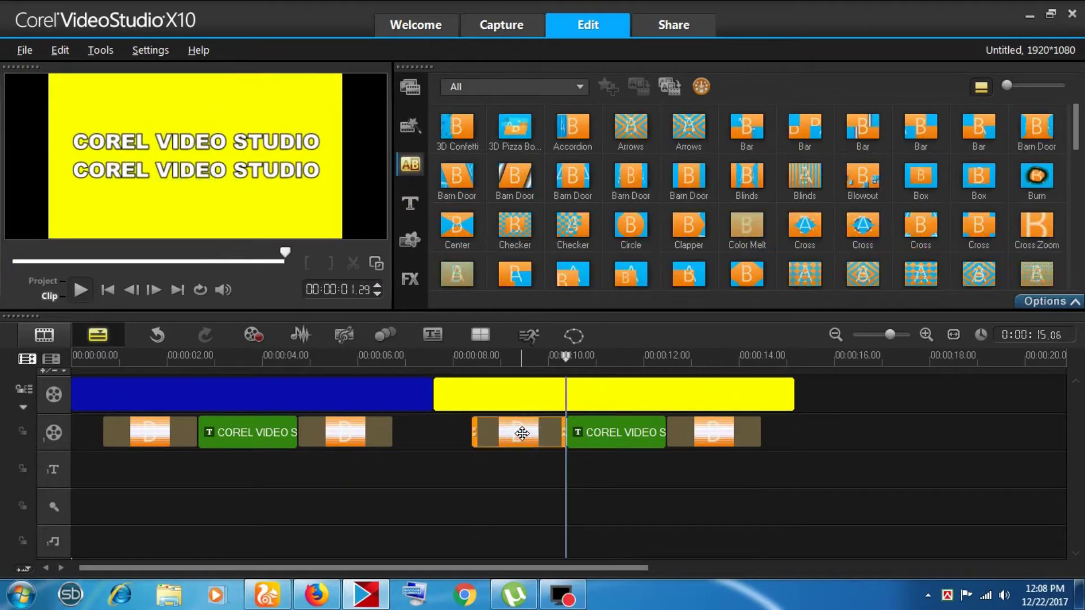
click(1036, 299)
click(706, 186)
click(565, 222)
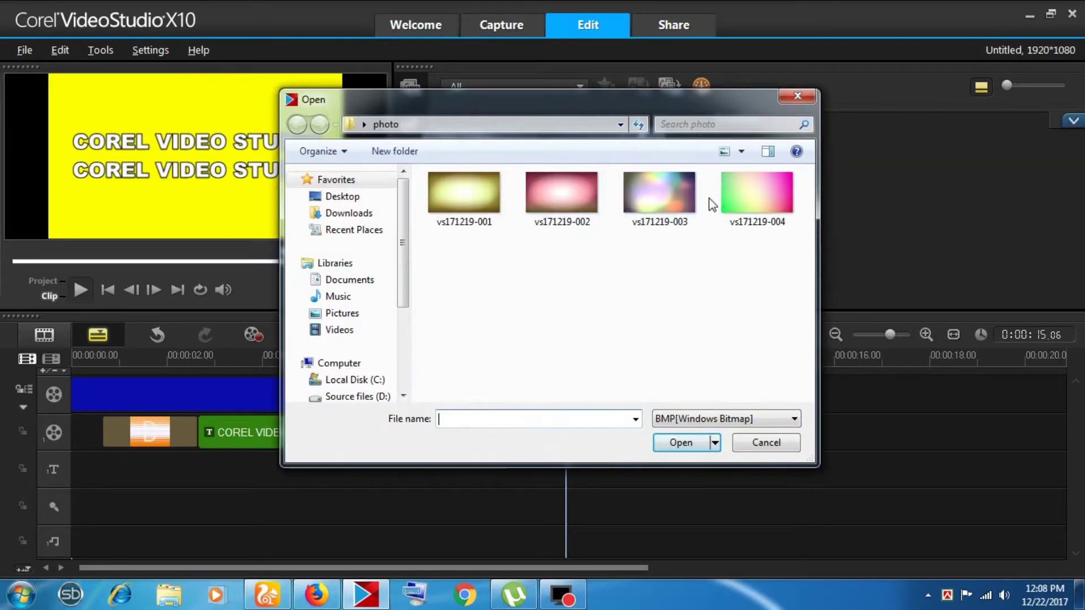
click(445, 196)
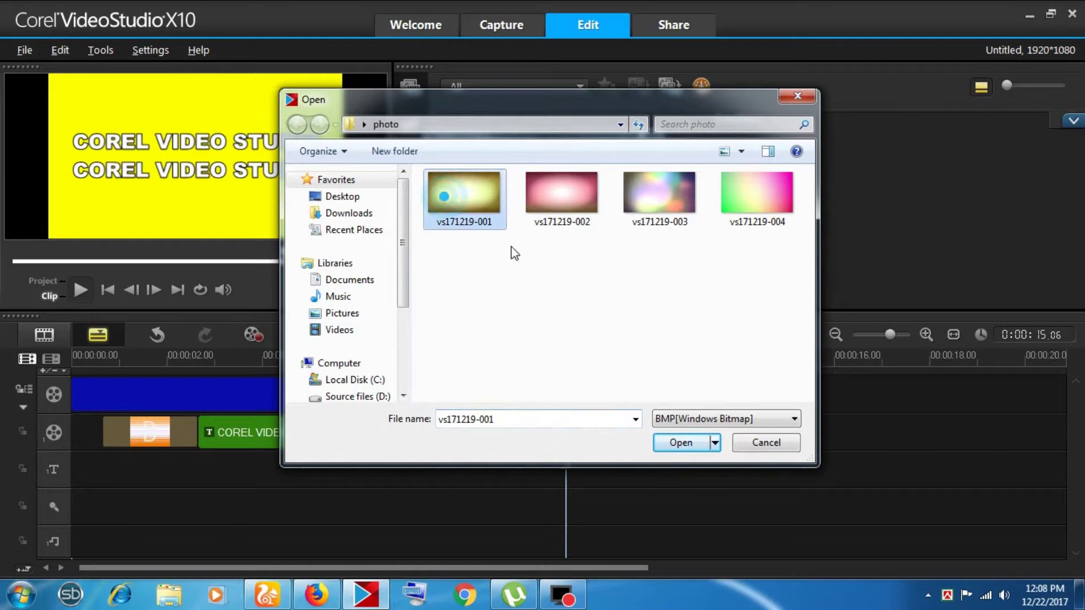
click(680, 442)
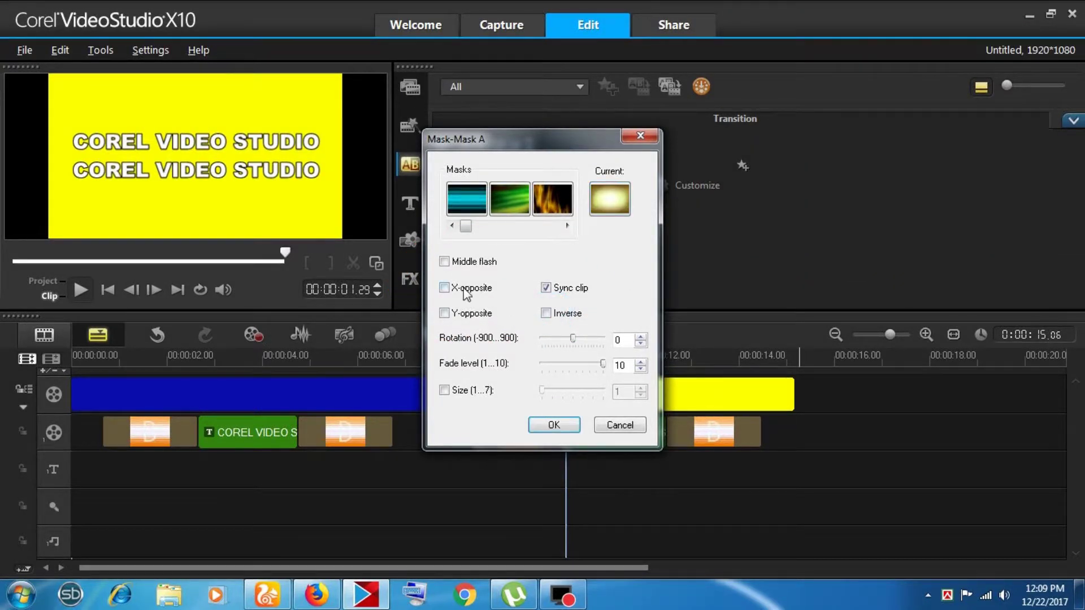
click(553, 425)
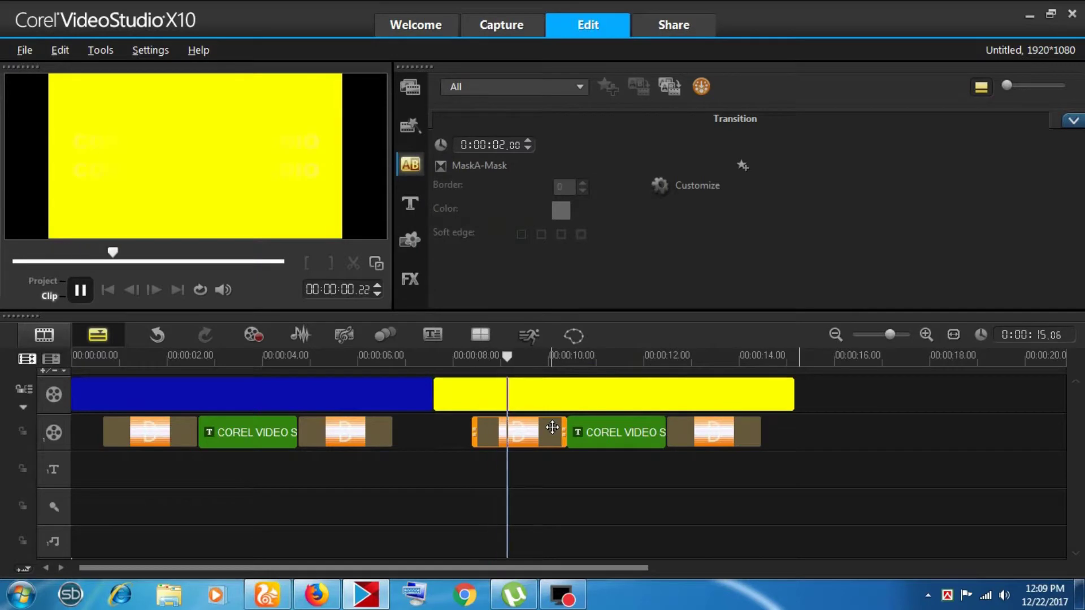
click(571, 354)
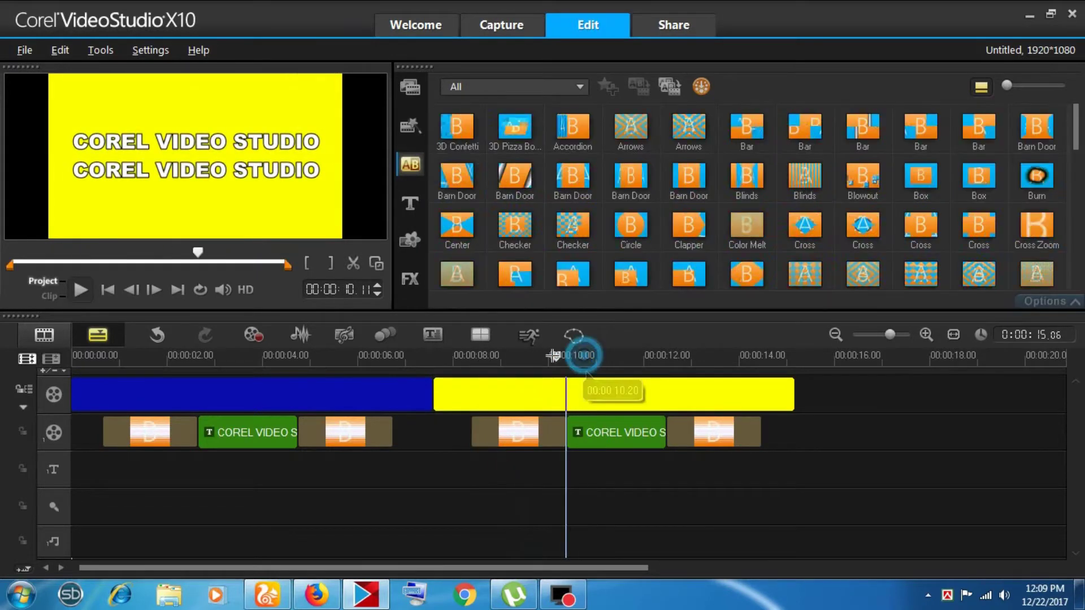
Set the copied title's text color to blue and its border width to 0.
click(601, 428)
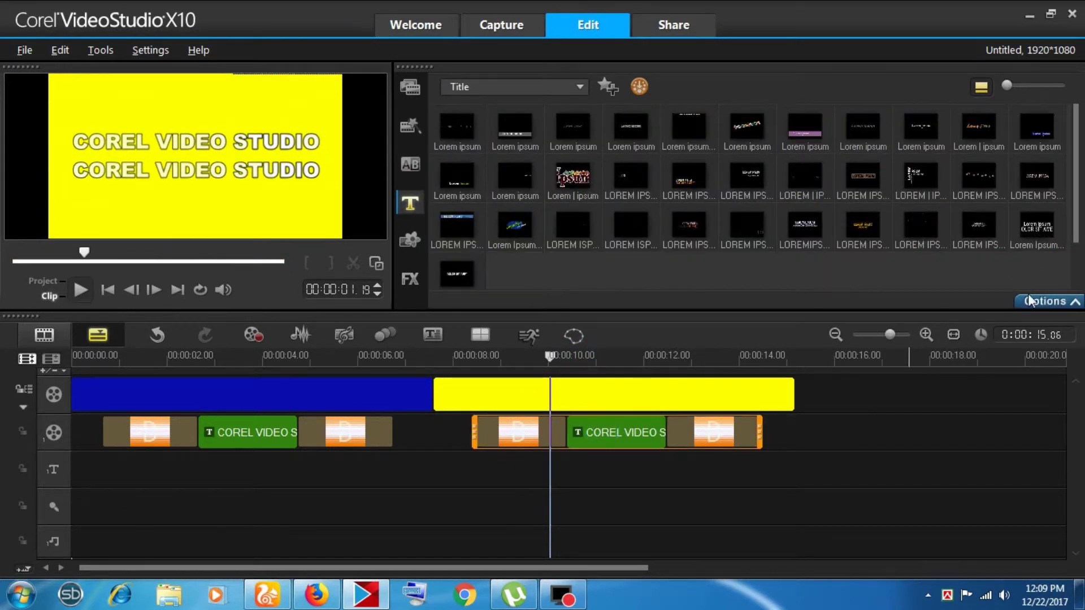
click(1044, 301)
click(239, 168)
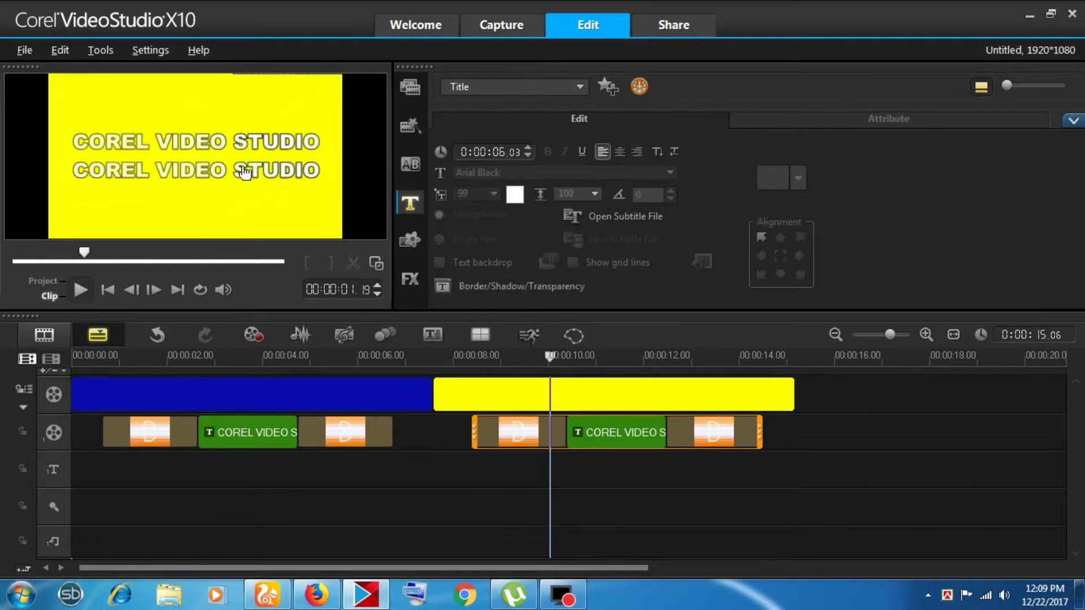
click(513, 196)
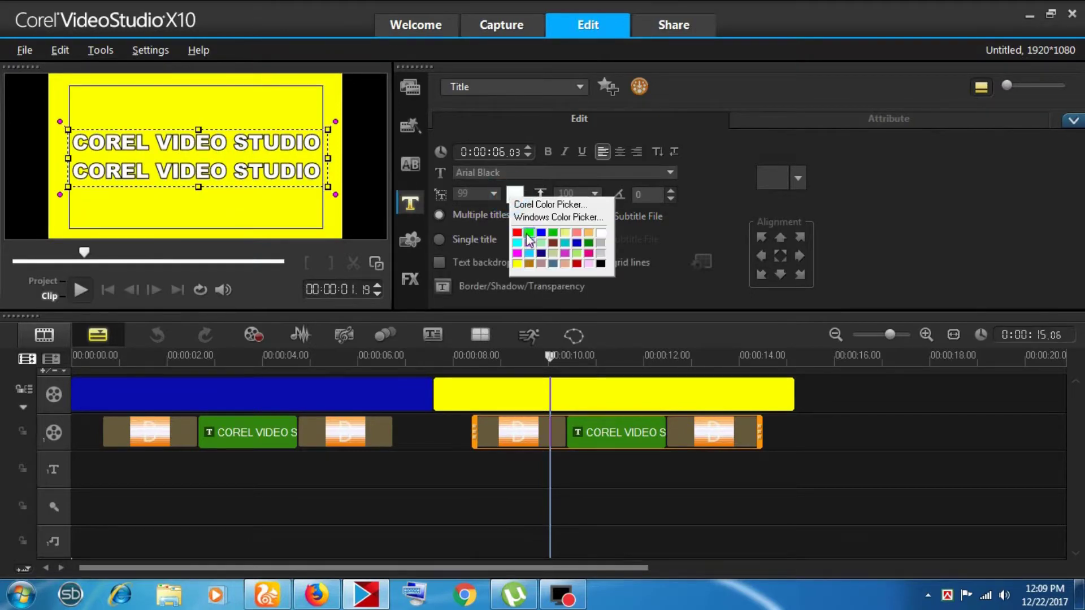
click(541, 234)
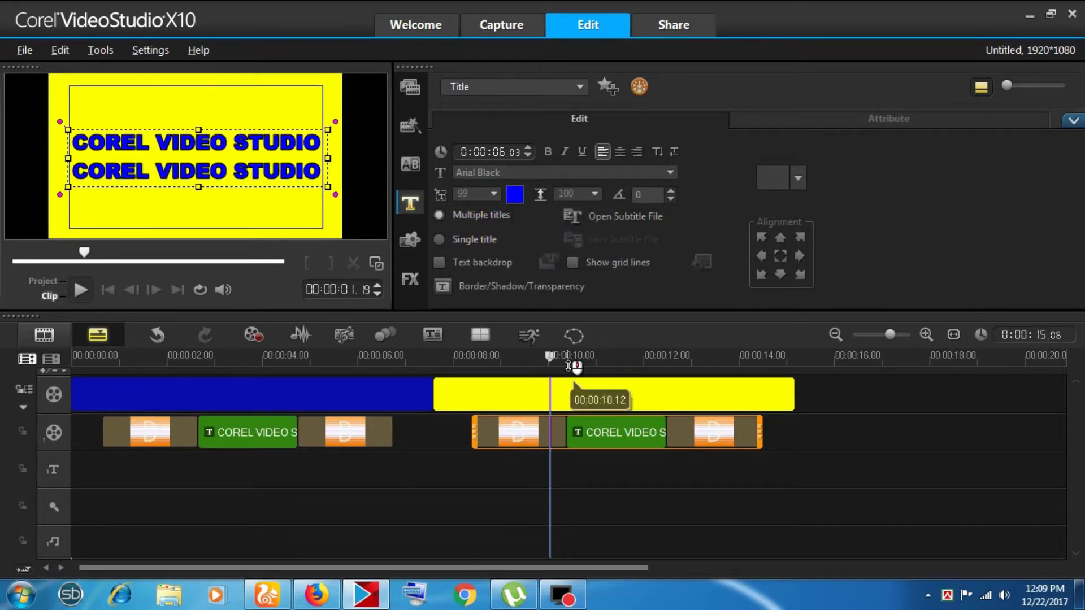
click(514, 286)
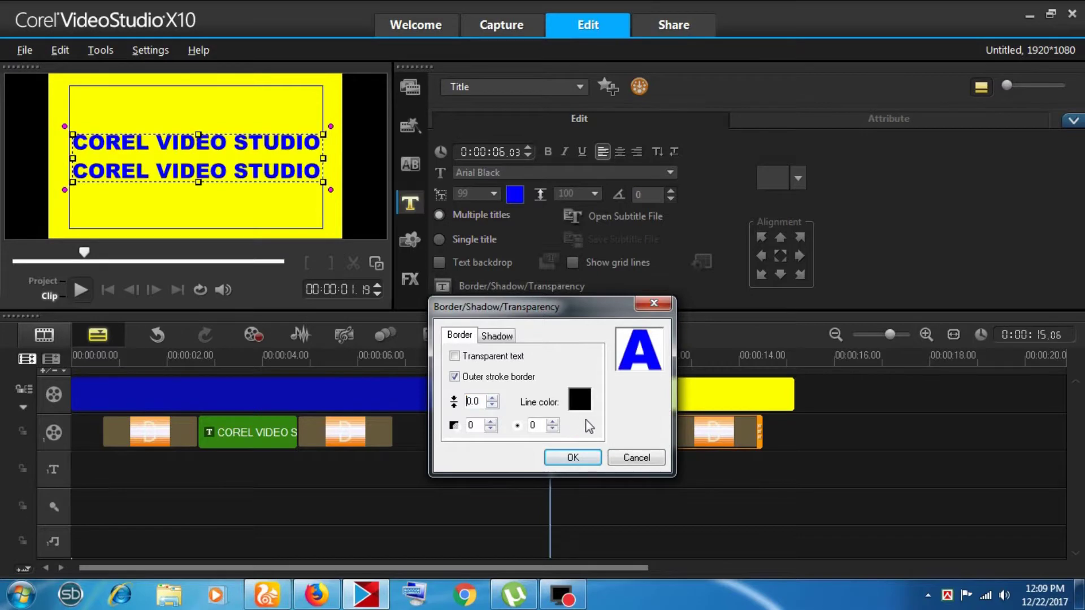
click(581, 461)
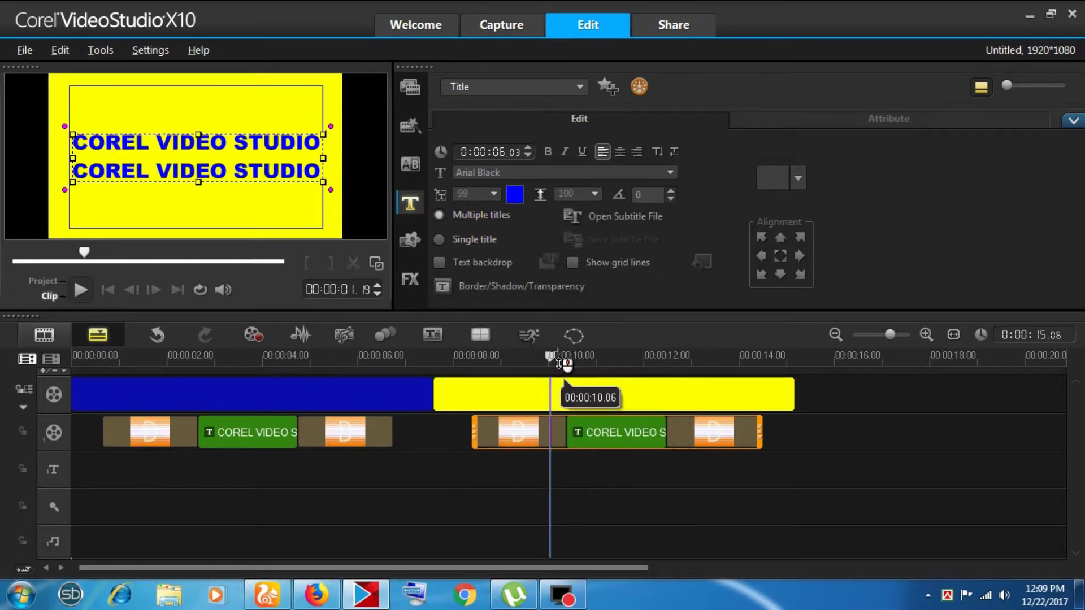
Scrub through the copied title over the yellow background to preview its opening and closing transitions.
click(558, 361)
click(475, 368)
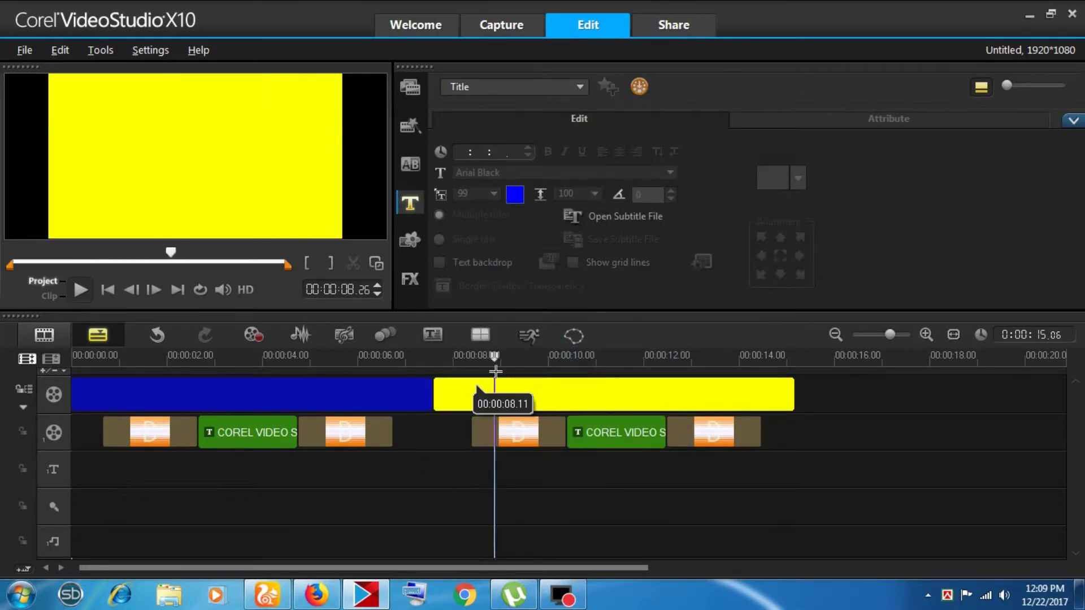
drag(517, 372, 720, 377)
Customize the copied title's closing MaskA transition with the green mask, keeping X-opposite and Y-opposite on.
click(714, 432)
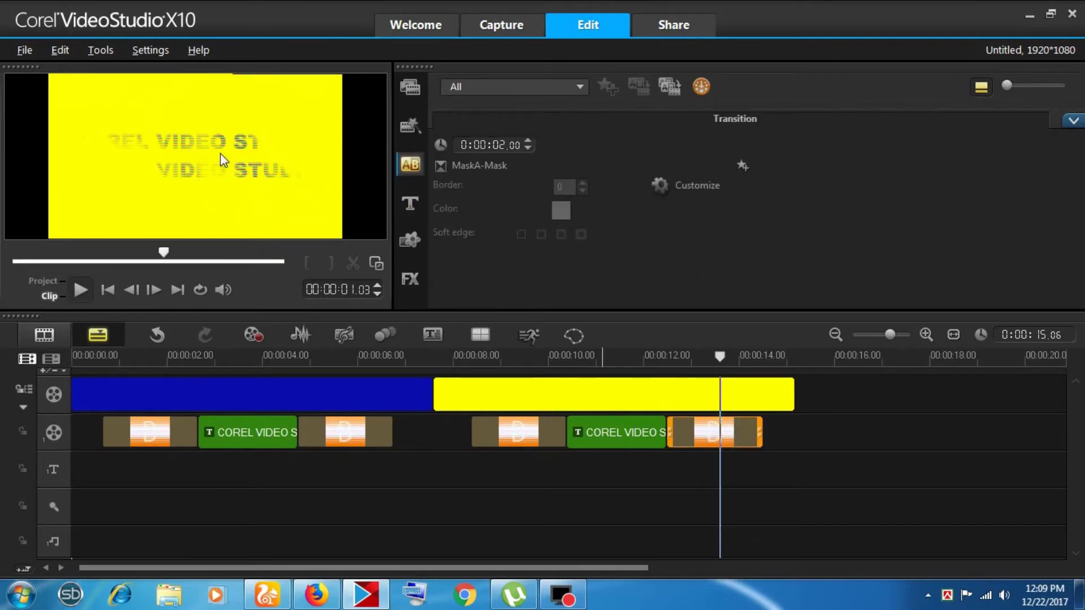
click(687, 178)
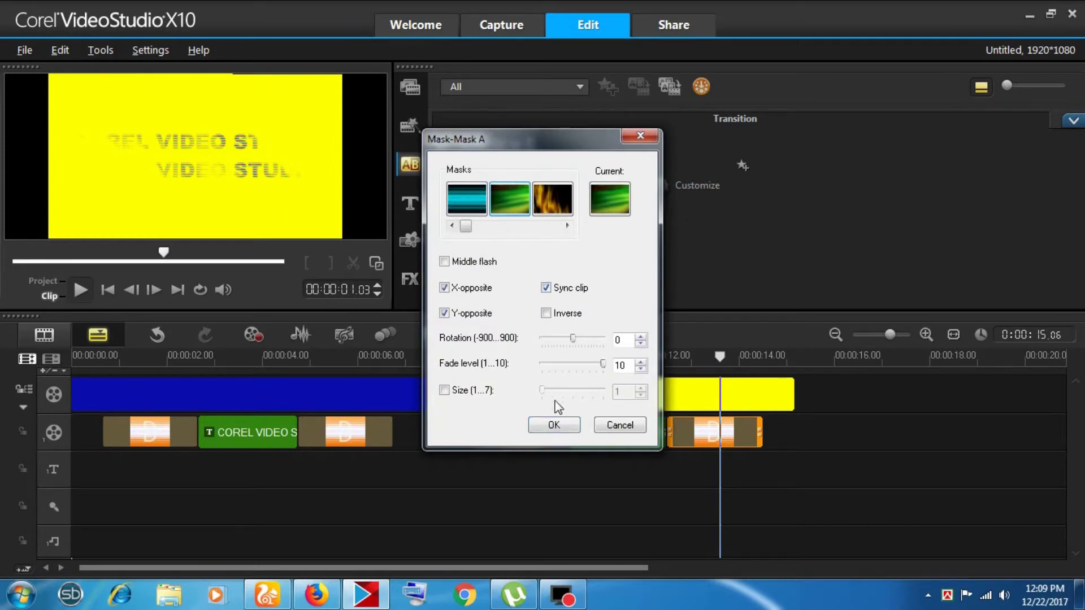
click(553, 425)
Play the whole project from the beginning in an enlarged preview and view it full screen.
drag(782, 366, 9, 359)
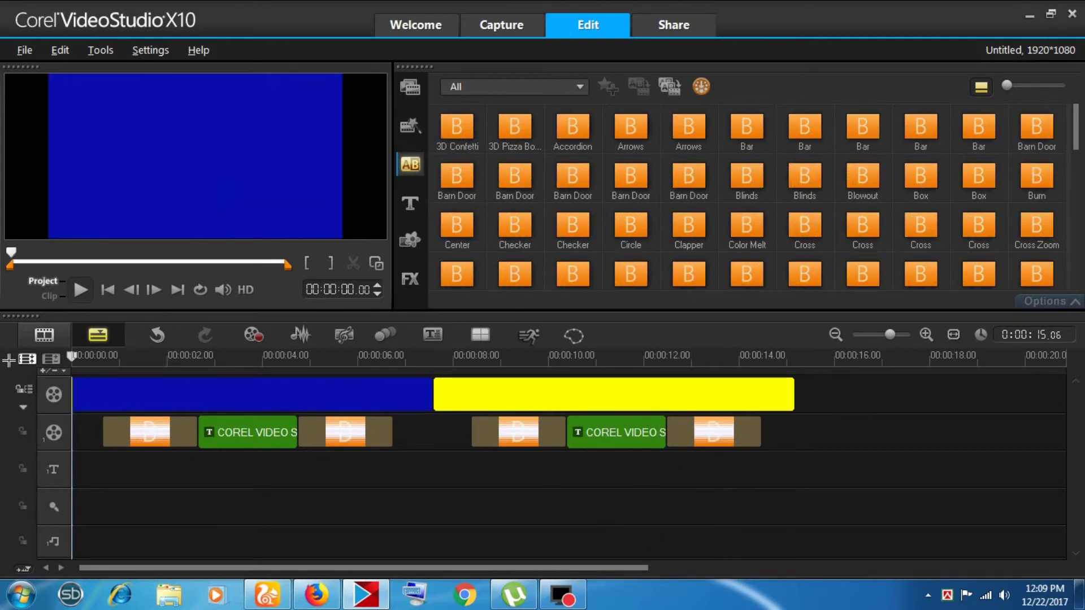
click(82, 289)
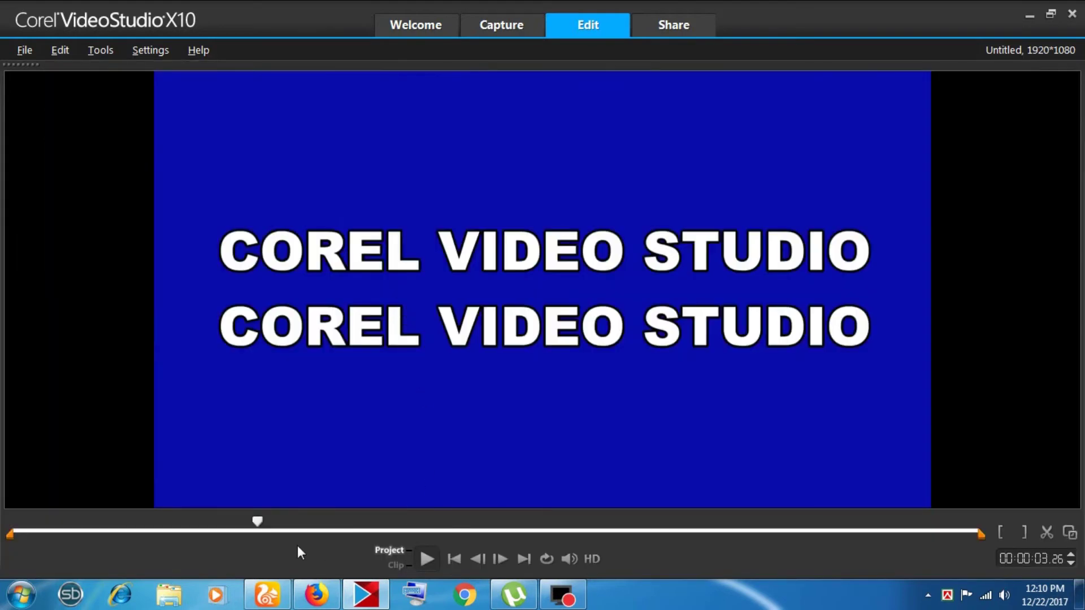
drag(258, 521, 11, 520)
click(426, 560)
double_click(483, 322)
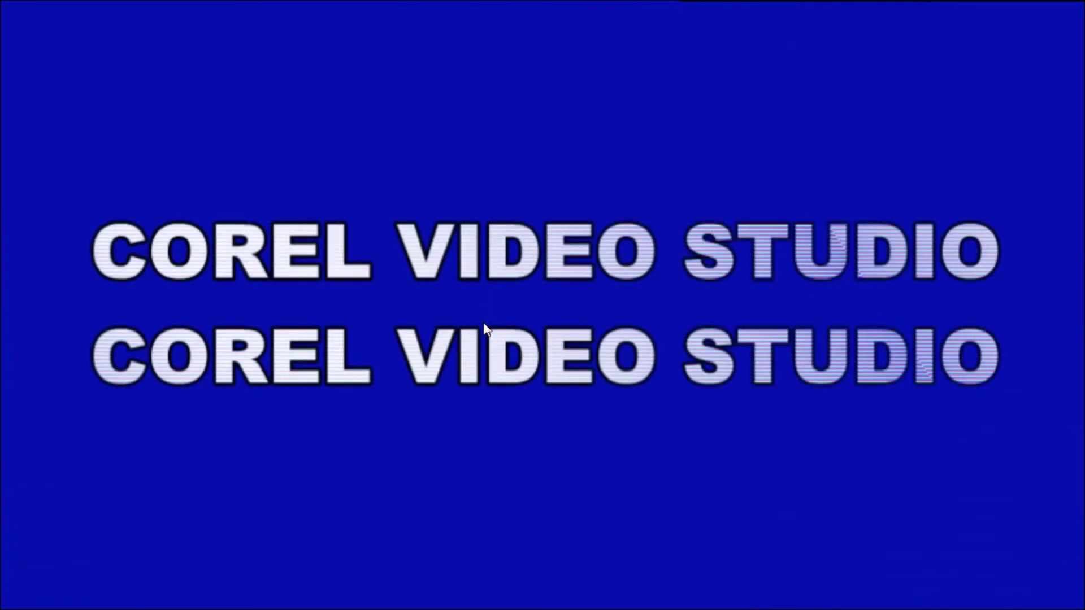